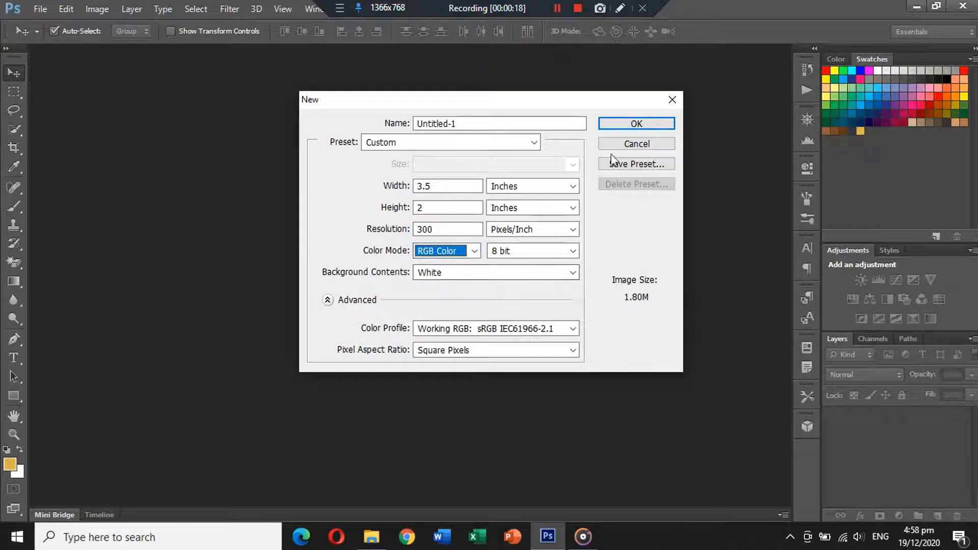
Create a new 3.5 × 2 inch document at 300 pixels/inch in RGB Color with a white background
{"action": "left_click", "coordinate": [636, 124]}
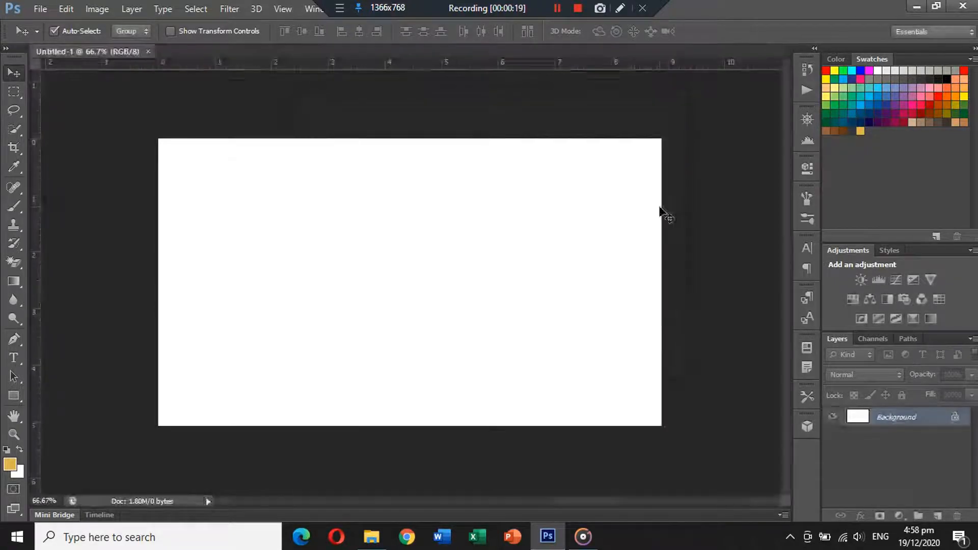
Add a Solid Color fill layer using the dark navy swatch
{"action": "left_click", "coordinate": [900, 516]}
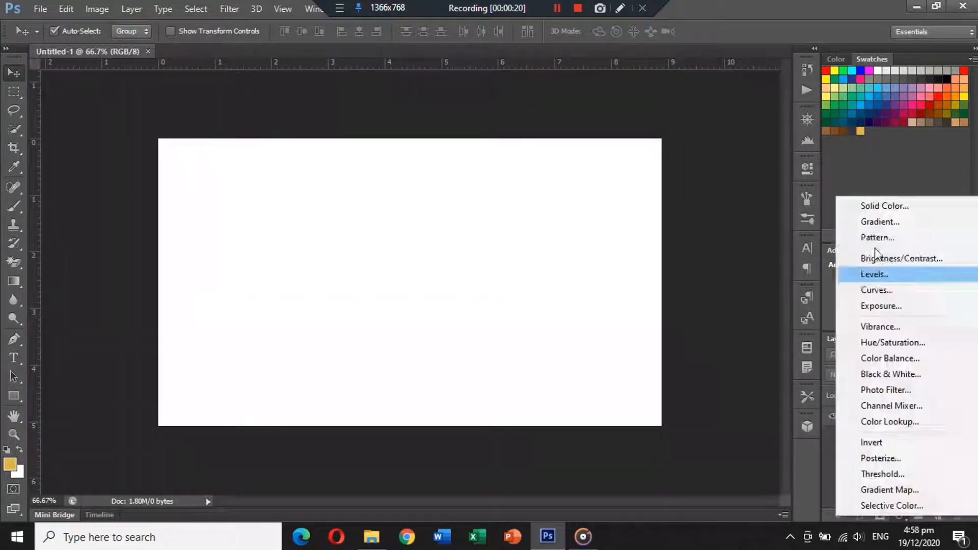
{"action": "left_click", "coordinate": [875, 205]}
{"action": "left_click", "coordinate": [853, 131]}
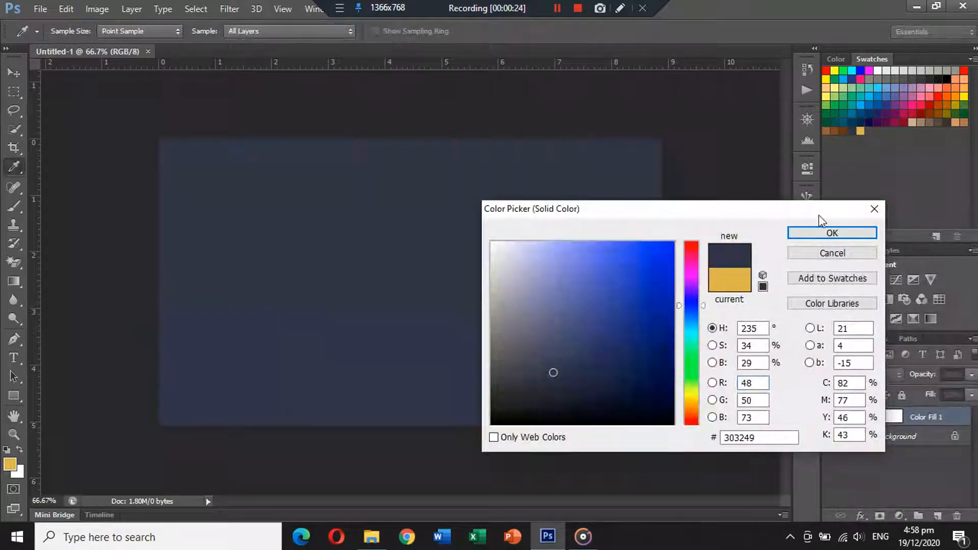
{"action": "left_click", "coordinate": [818, 229]}
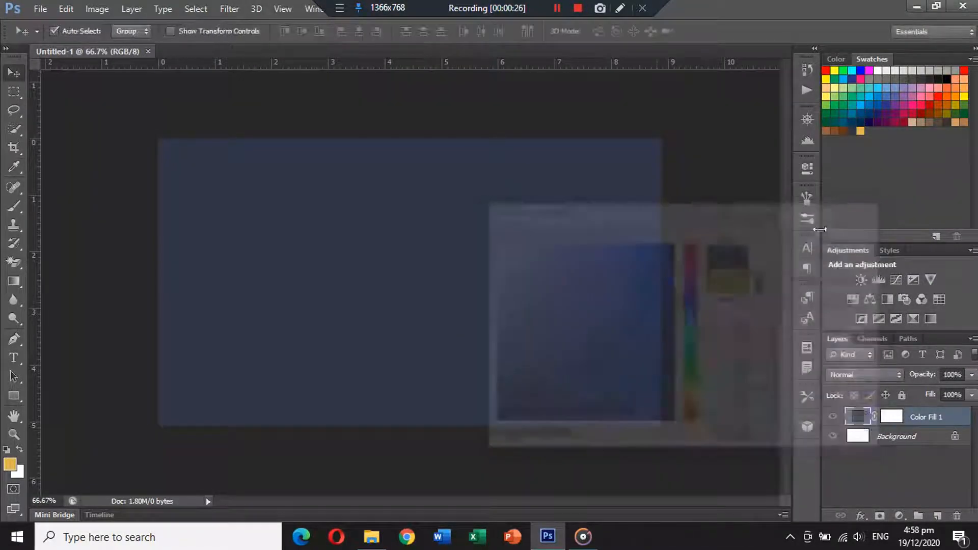
Open the Logo.png file
{"action": "left_click", "coordinate": [40, 9]}
{"action": "left_click", "coordinate": [61, 37]}
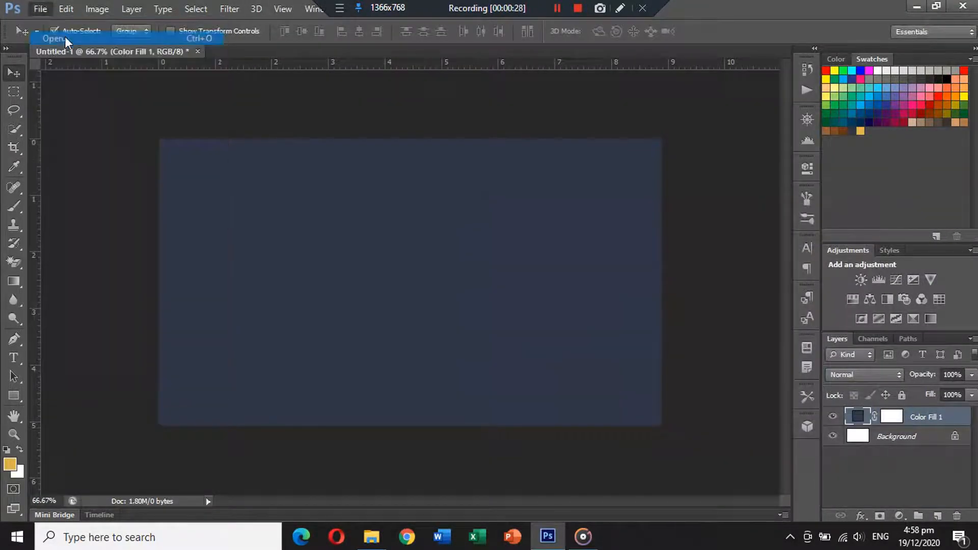
{"action": "left_click", "coordinate": [514, 104]}
{"action": "double_click", "coordinate": [514, 104]}
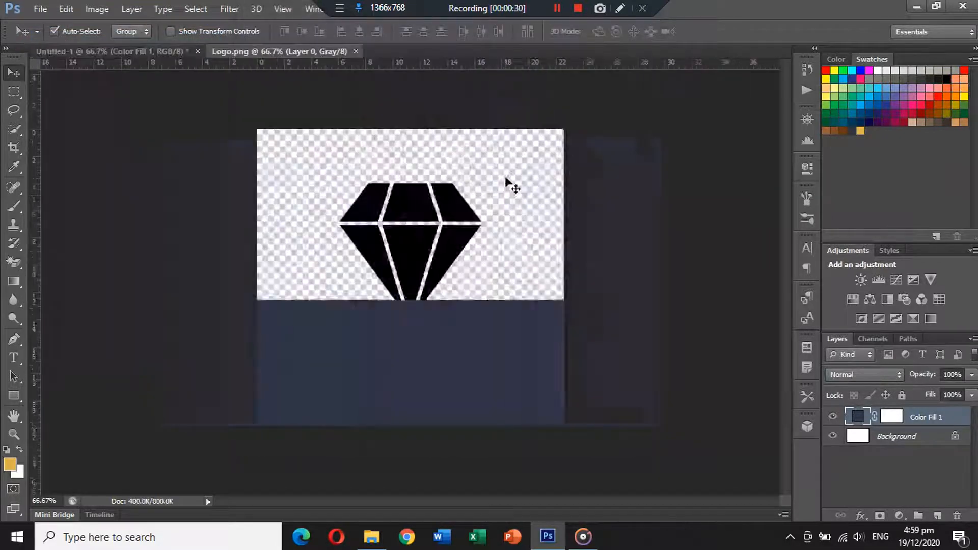
Close Logo.png without saving changes and paste the logo into the card document
{"action": "left_click", "coordinate": [363, 50]}
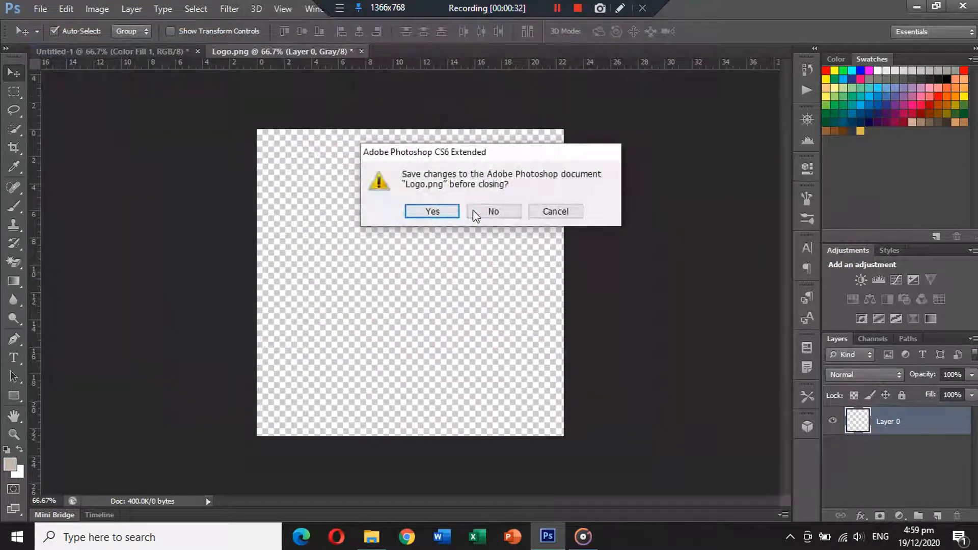
{"action": "left_click", "coordinate": [476, 213]}
{"action": "key", "text": "ctrl+v"}
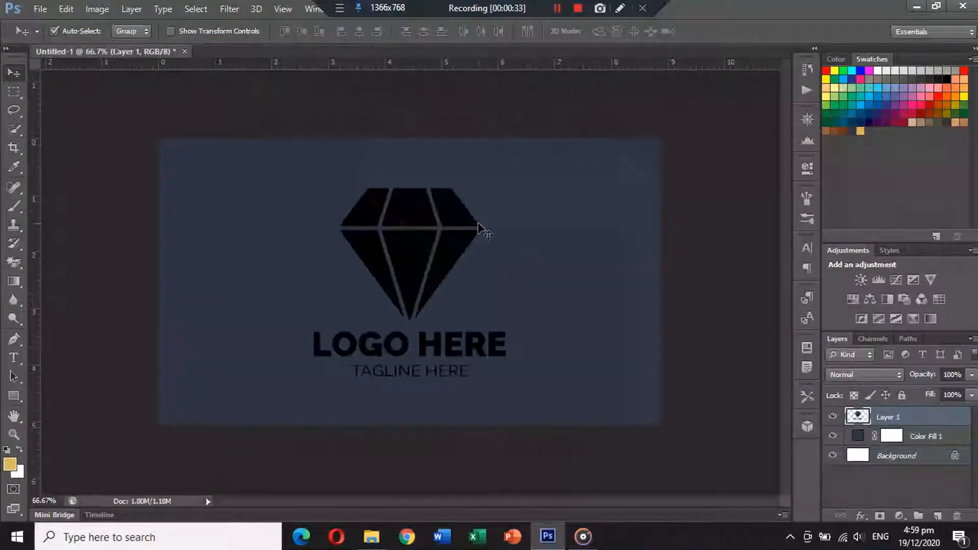
Apply a Color Overlay layer style to the logo using the gold swatch
{"action": "double_click", "coordinate": [964, 427]}
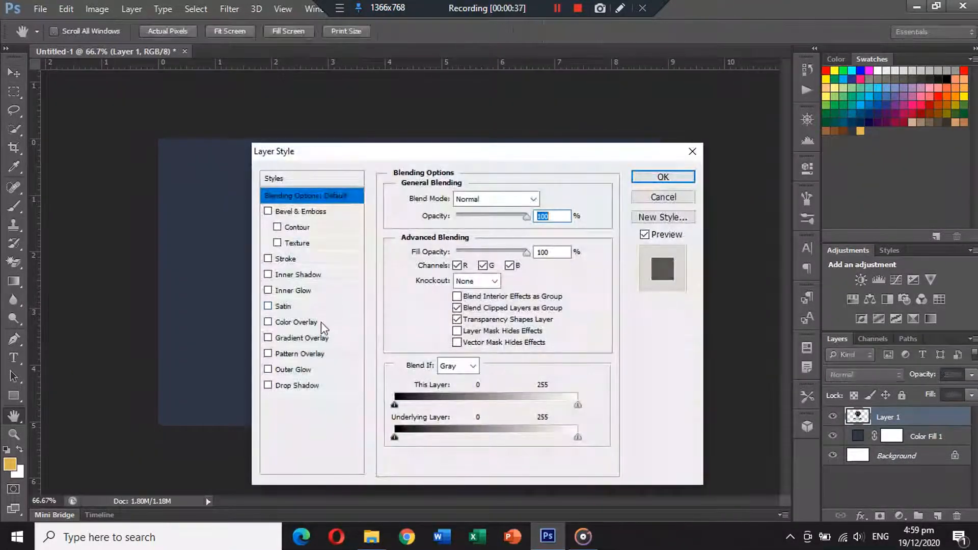
{"action": "left_click", "coordinate": [321, 322]}
{"action": "left_click", "coordinate": [545, 199]}
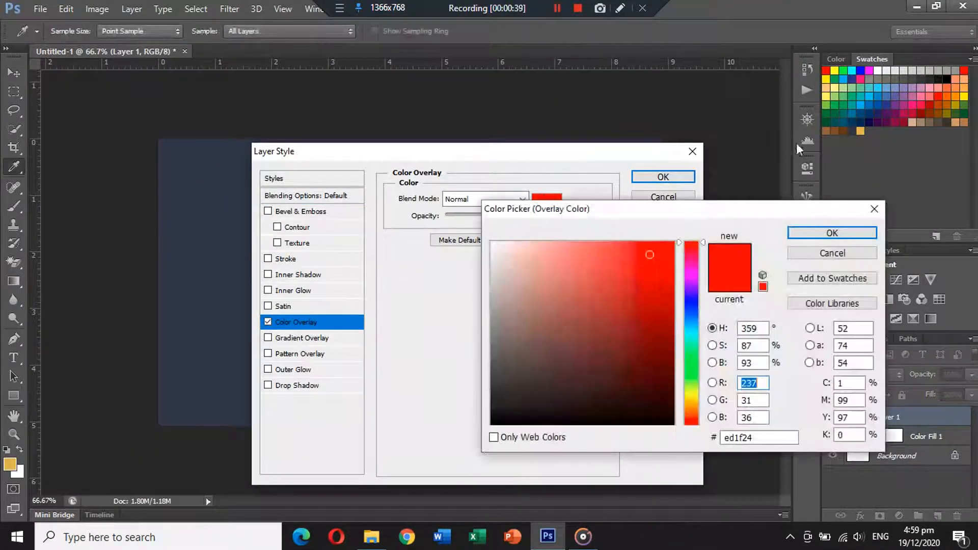
{"action": "left_click", "coordinate": [861, 131]}
{"action": "left_click", "coordinate": [832, 233]}
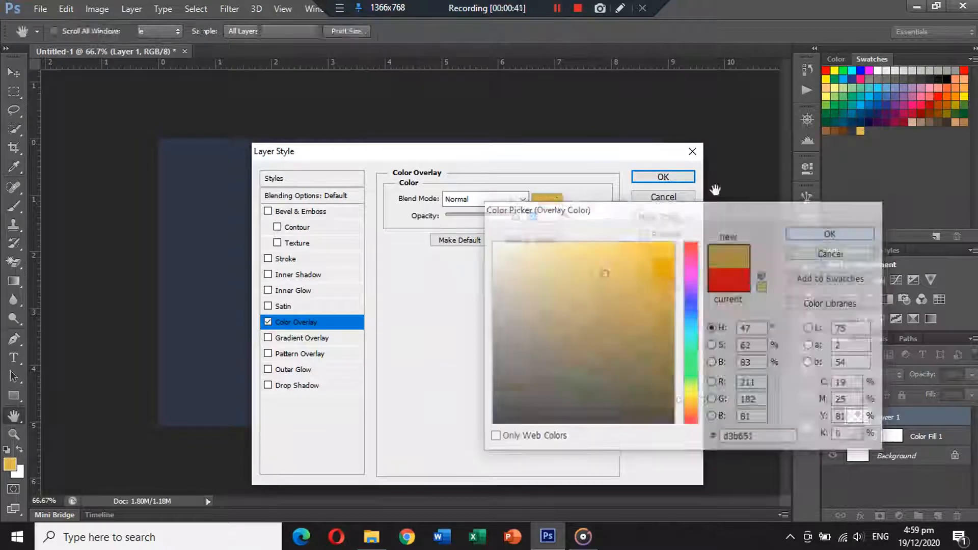
{"action": "left_click", "coordinate": [663, 177]}
Scale the logo down to roughly two-thirds of its size with Free Transform
{"action": "key", "text": "ctrl+t"}
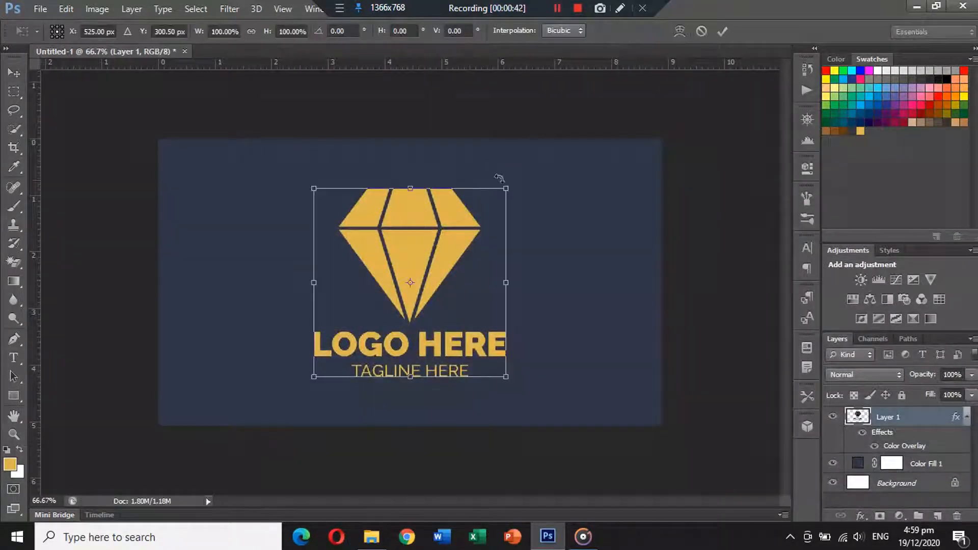
{"action": "left_click_drag", "start_coordinate": [507, 187], "coordinate": [458, 212]}
{"action": "key", "text": "Return"}
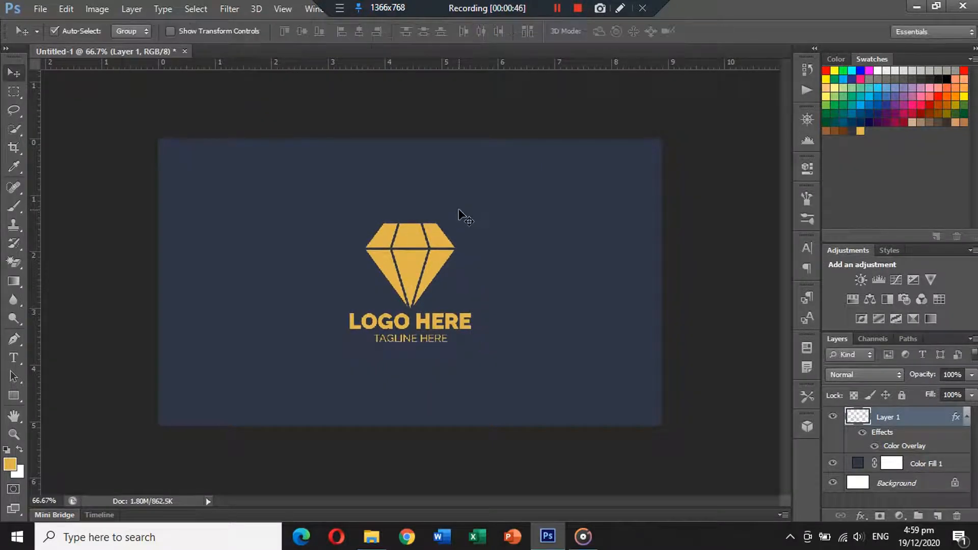
Select the logo and navy fill layers and align the logo to the card's horizontal center
{"action": "left_click", "coordinate": [967, 418]}
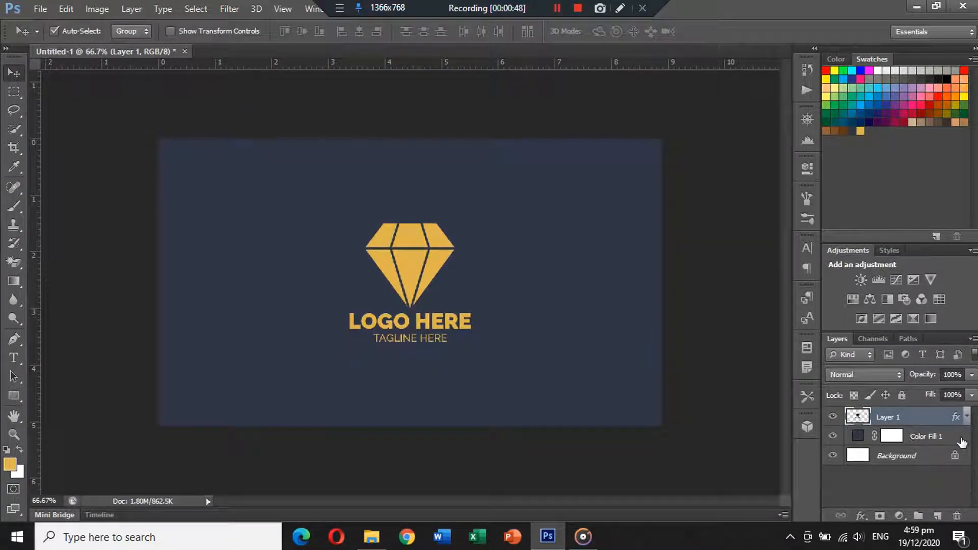
{"action": "left_click", "coordinate": [962, 441], "text": "shift"}
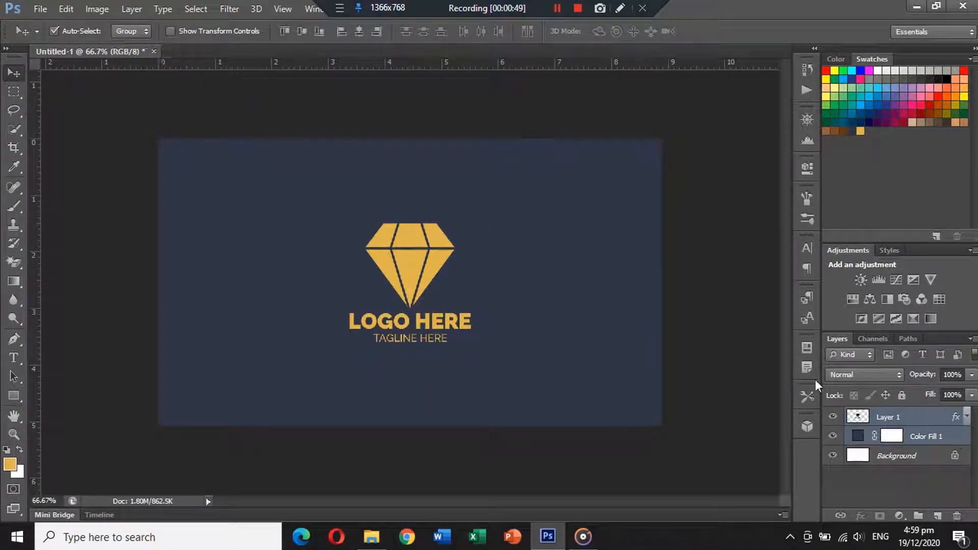
{"action": "left_click", "coordinate": [304, 31]}
Group the selected layers and name the group Back Side
{"action": "key", "text": "ctrl+g"}
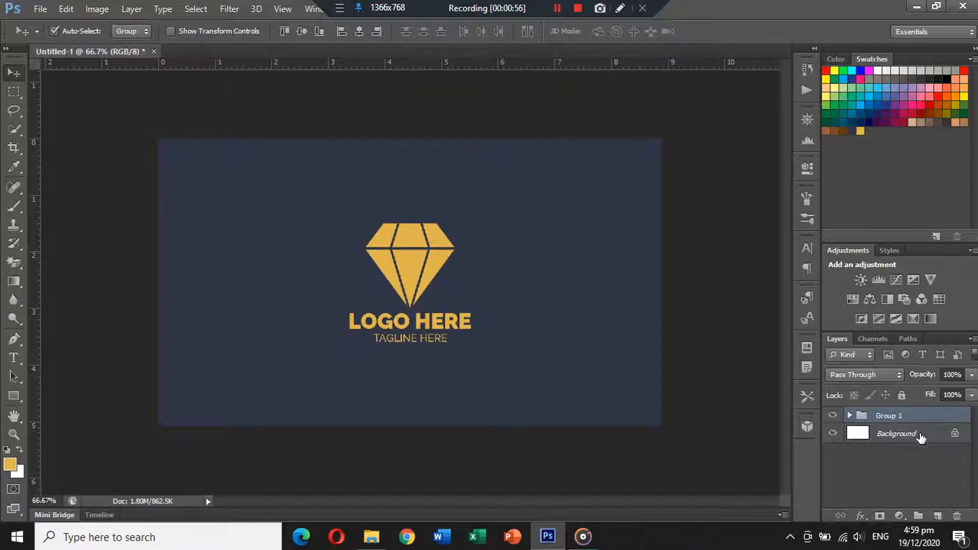
{"action": "double_click", "coordinate": [902, 416]}
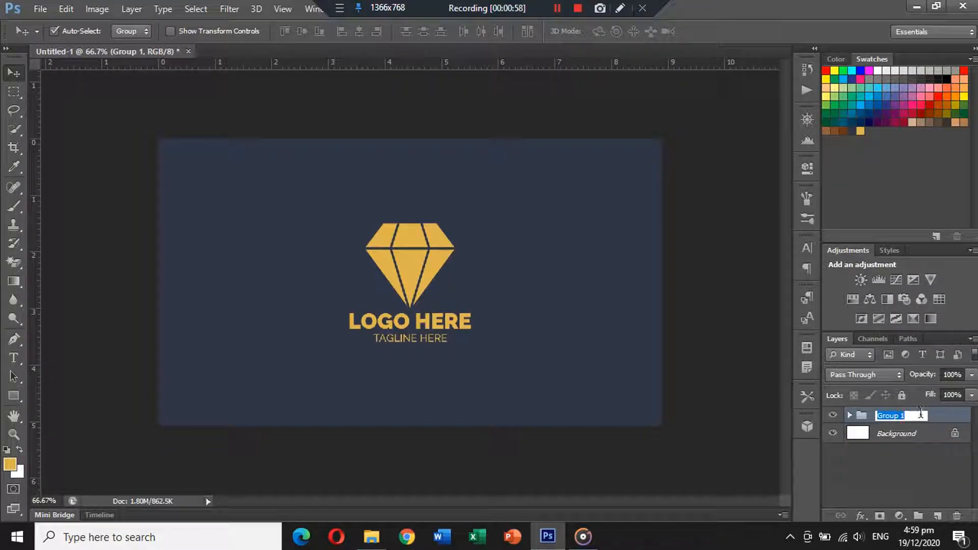
{"action": "type", "text": "Back Side"}
{"action": "key", "text": "Return"}
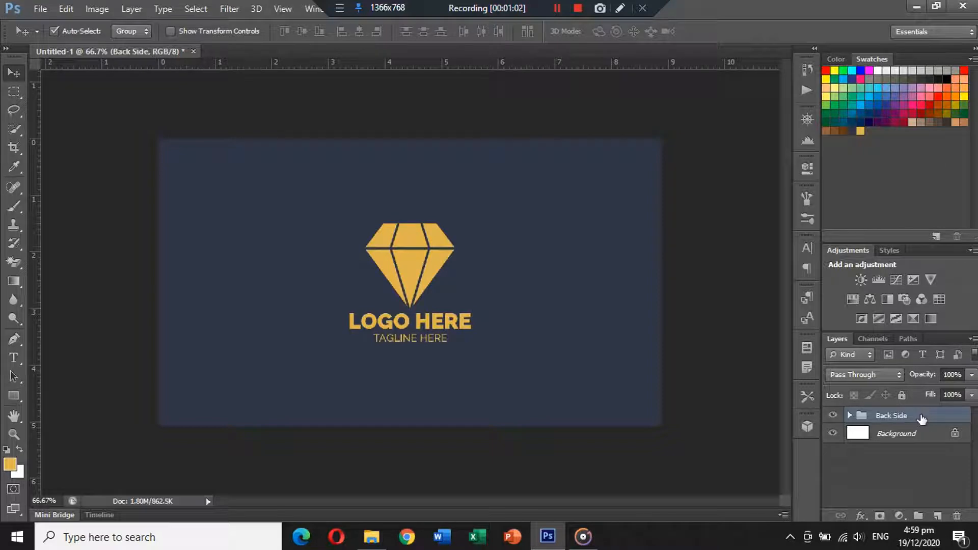
Hide the Back Side group and add a new Solid Color fill layer in the dark navy swatch
{"action": "left_click", "coordinate": [838, 417]}
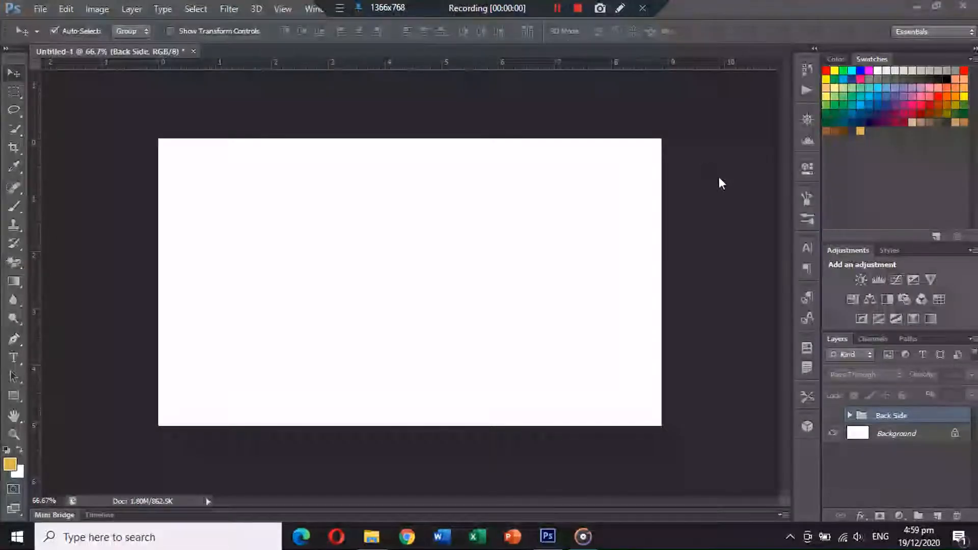
{"action": "left_click", "coordinate": [900, 515]}
{"action": "left_click", "coordinate": [873, 203]}
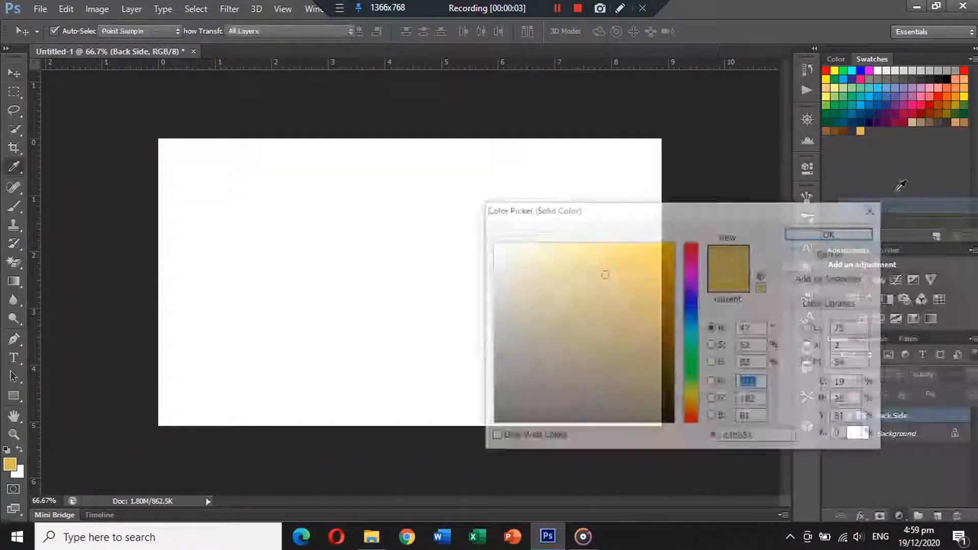
{"action": "left_click", "coordinate": [856, 120]}
{"action": "left_click", "coordinate": [848, 233]}
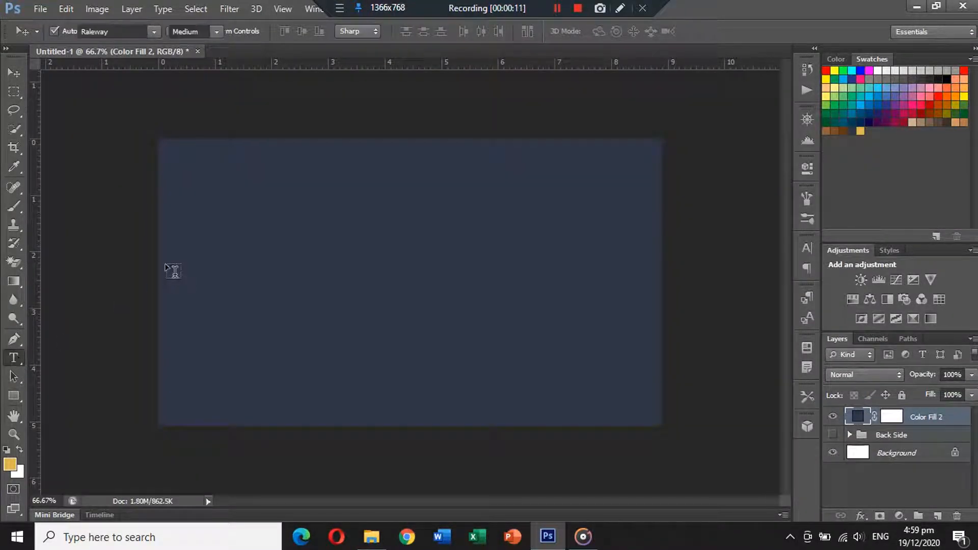
Add a text layer reading MR. PERSON NAME near the card's left middle
{"action": "left_click", "coordinate": [360, 274]}
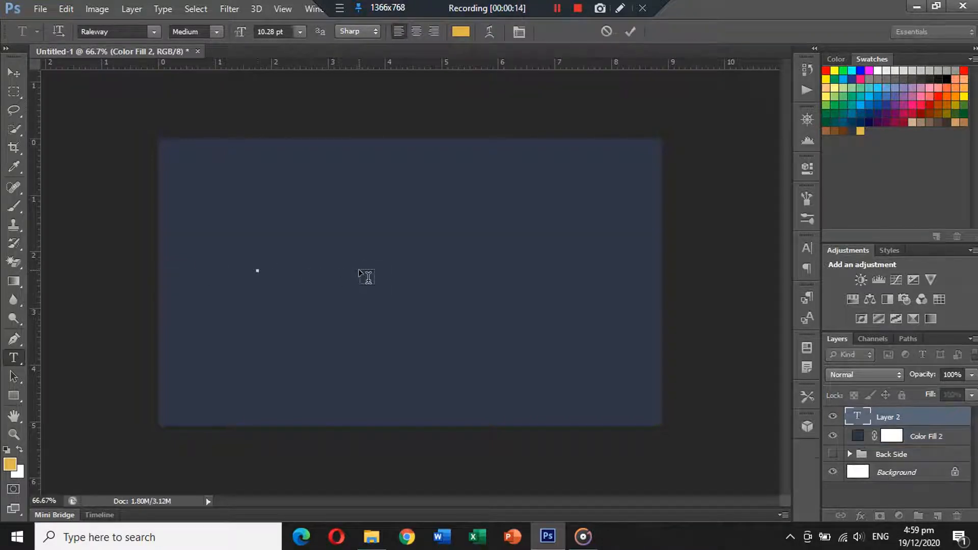
{"action": "type", "text": "MR.P"}
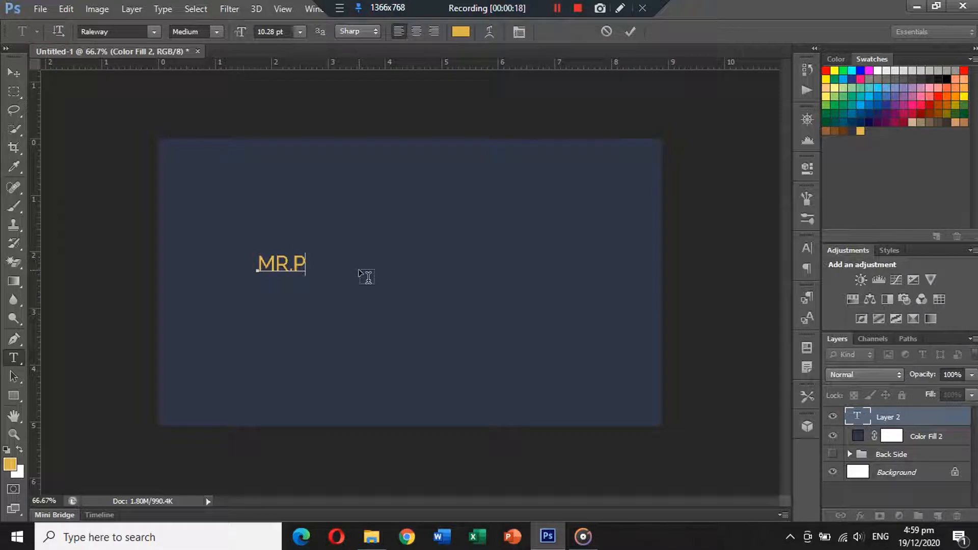
{"action": "type", "text": "ERSON NAME"}
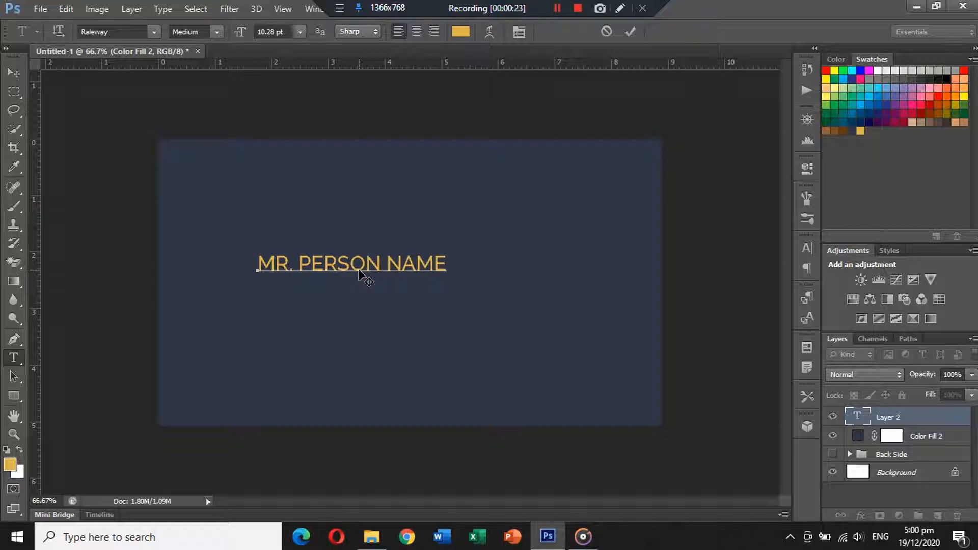
Set the name text to Raleway Black at 10 pt
{"action": "key", "text": "ctrl+a"}
{"action": "left_click", "coordinate": [216, 32]}
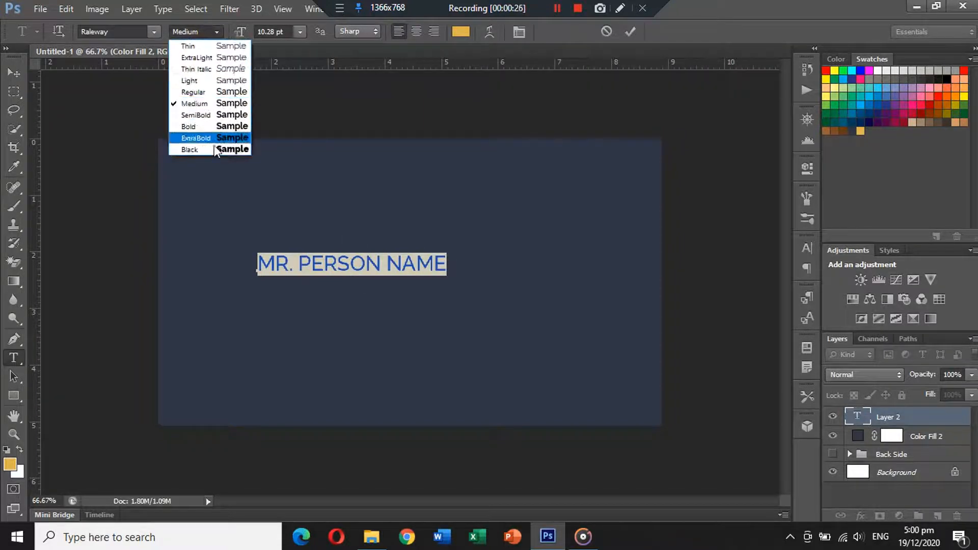
{"action": "left_click", "coordinate": [214, 148]}
{"action": "left_click", "coordinate": [297, 33]}
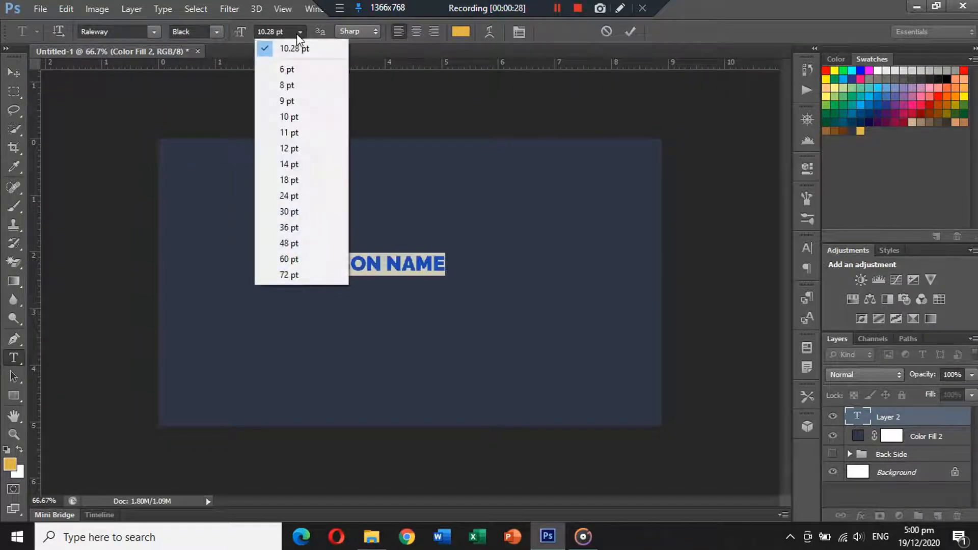
{"action": "left_click", "coordinate": [297, 118]}
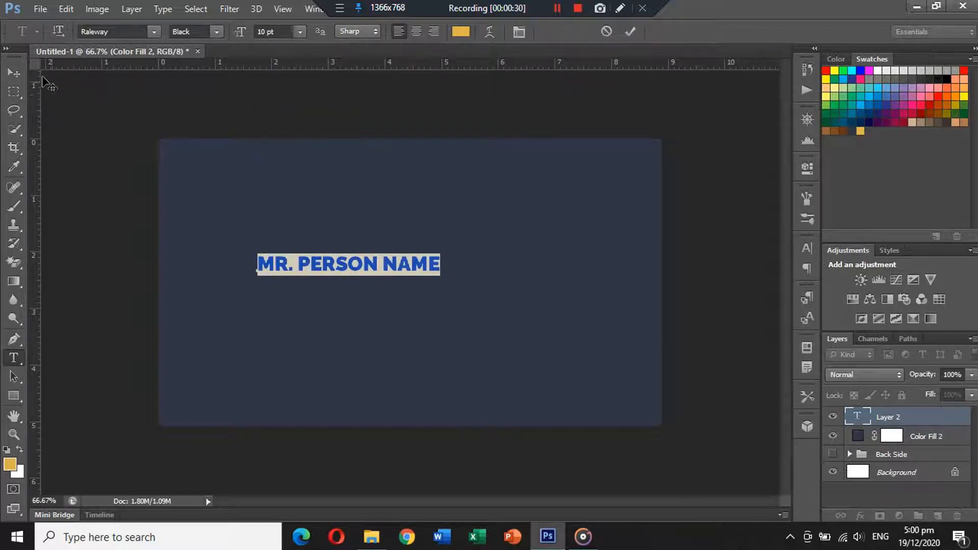
Move the name text to the card's upper left and duplicate it just below
{"action": "left_click", "coordinate": [14, 72]}
{"action": "left_click_drag", "start_coordinate": [336, 266], "coordinate": [256, 202]}
Replace the duplicated text with JEWERLRY DESIGNER
{"action": "left_click", "coordinate": [14, 357]}
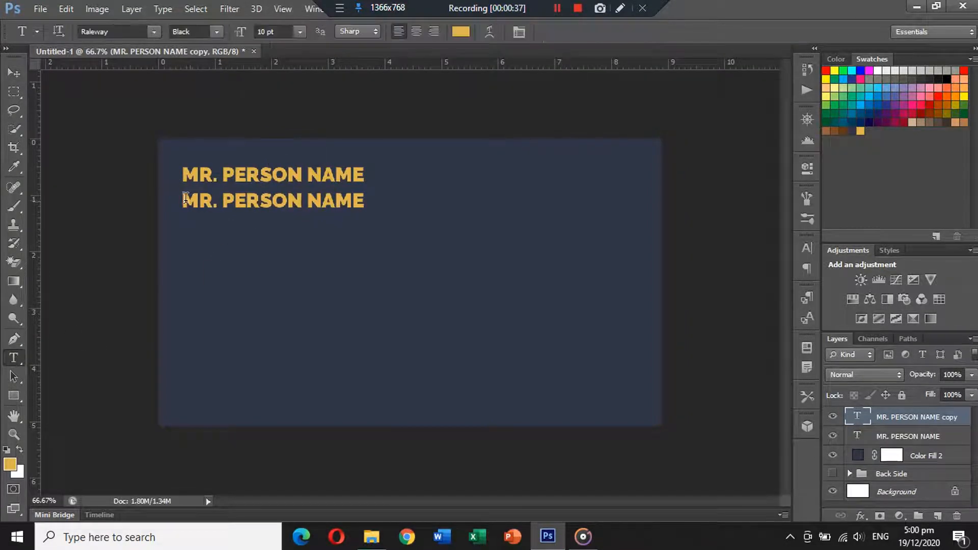
{"action": "left_click_drag", "start_coordinate": [186, 199], "coordinate": [391, 204]}
{"action": "type", "text": "J"}
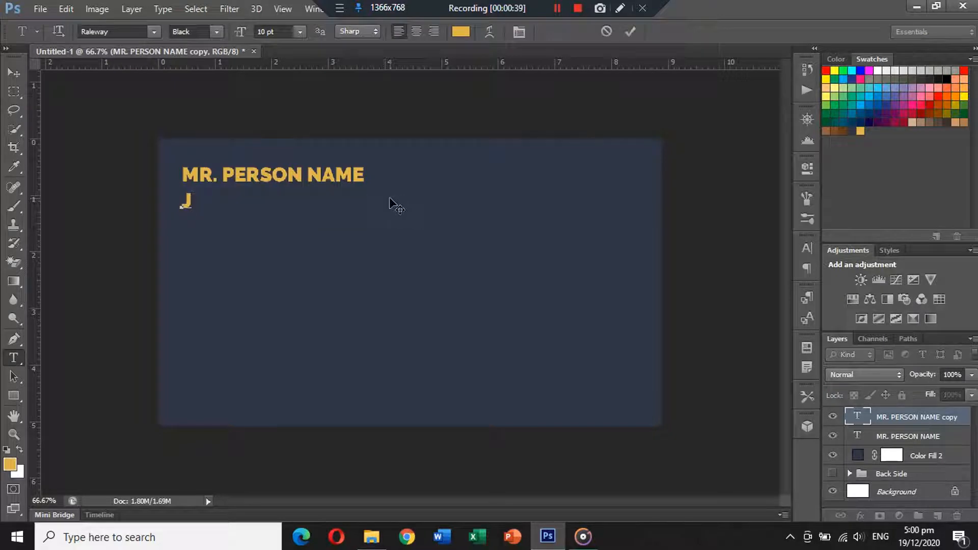
{"action": "type", "text": "W"}
{"action": "key", "text": "BackSpace"}
{"action": "type", "text": "EW"}
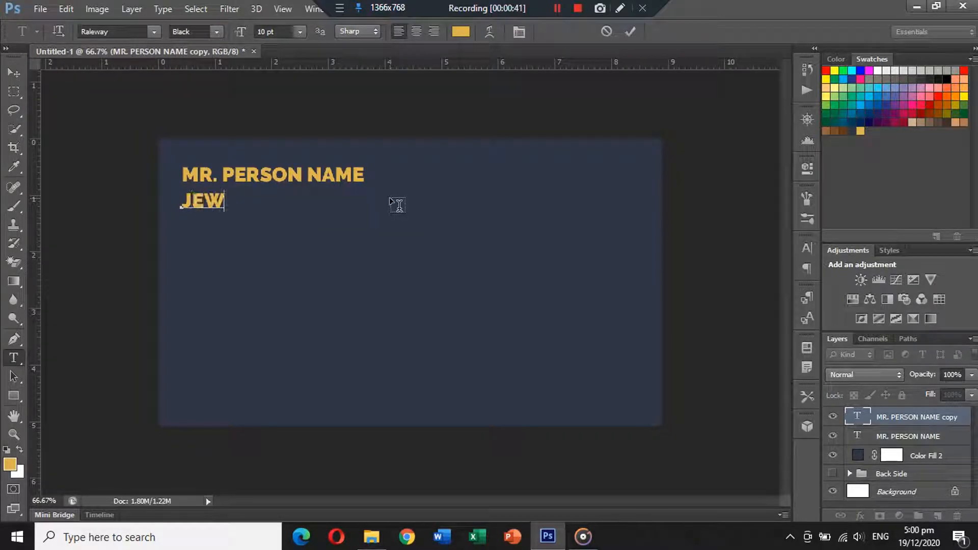
{"action": "type", "text": "ERLR"}
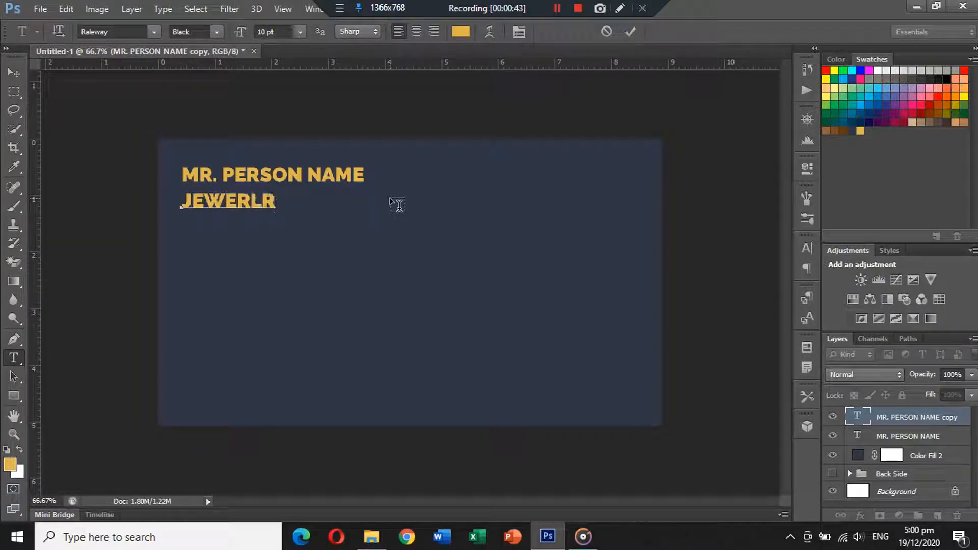
{"action": "type", "text": "Y DE"}
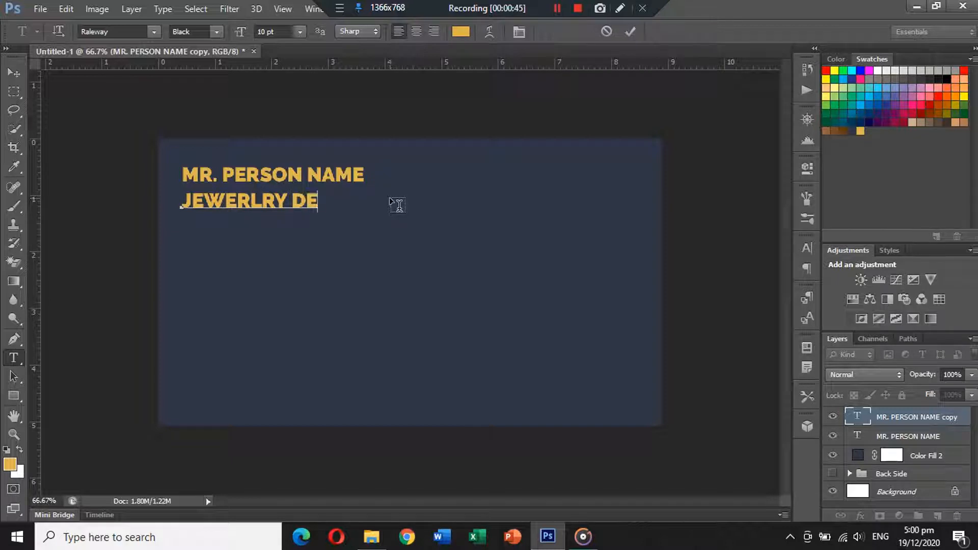
{"action": "type", "text": "SIGNER"}
Set the job title text to Raleway Medium at 7 pt and nudge it up just under the name
{"action": "key", "text": "ctrl+a"}
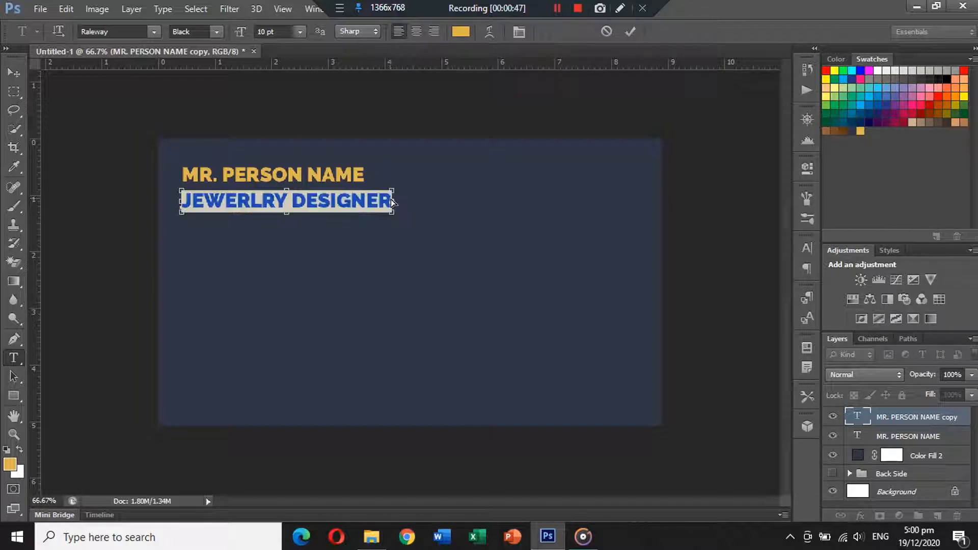
{"action": "left_click", "coordinate": [216, 32]}
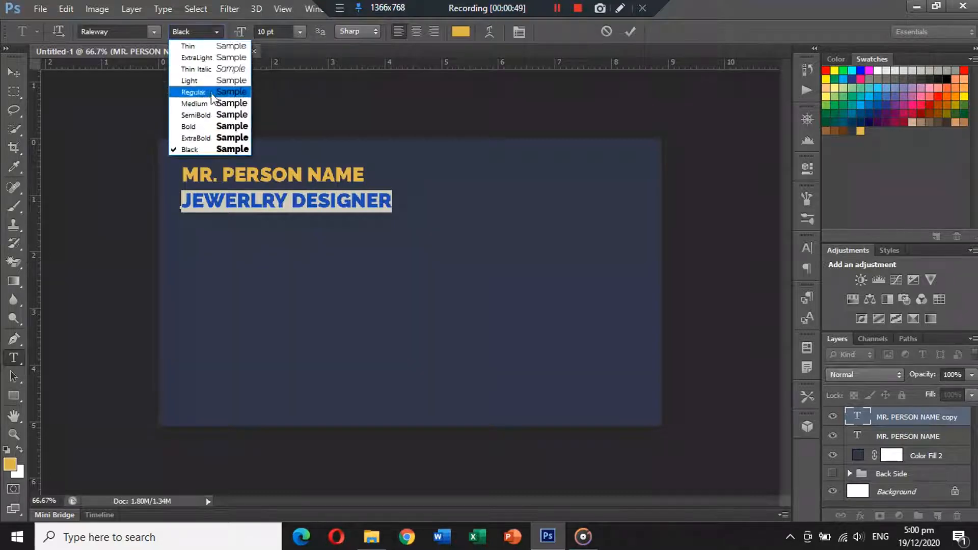
{"action": "left_click", "coordinate": [194, 101]}
{"action": "left_click", "coordinate": [248, 33]}
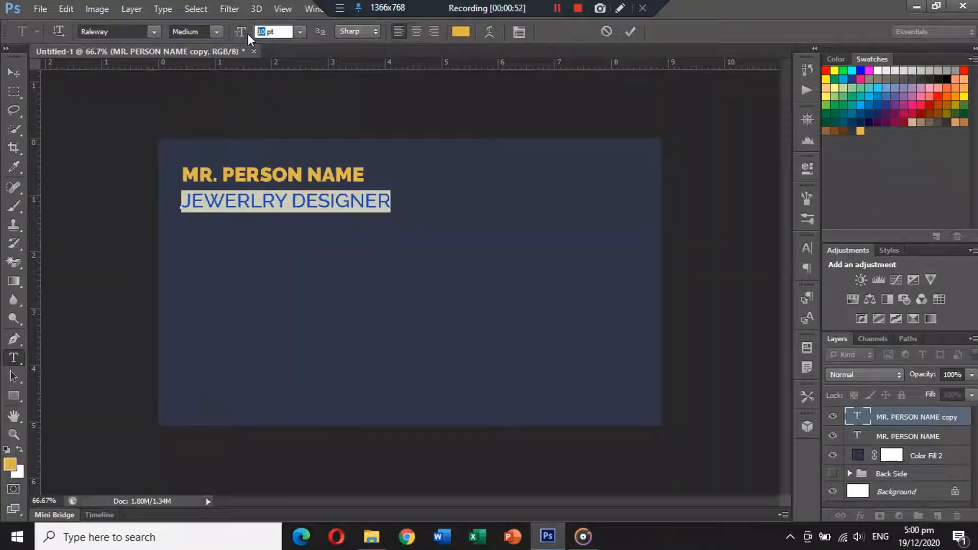
{"action": "type", "text": "7"}
{"action": "left_click", "coordinate": [13, 73]}
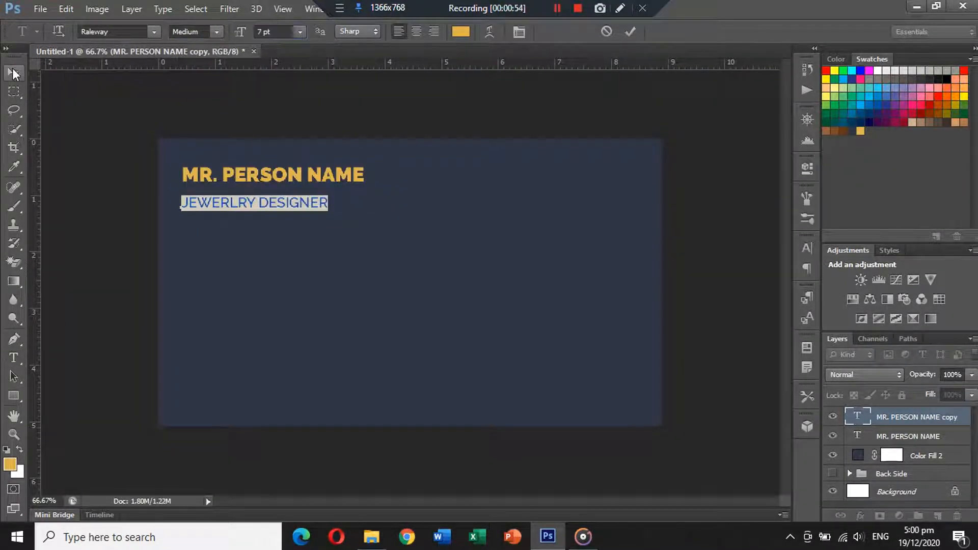
{"action": "left_click_drag", "start_coordinate": [224, 202], "coordinate": [223, 194]}
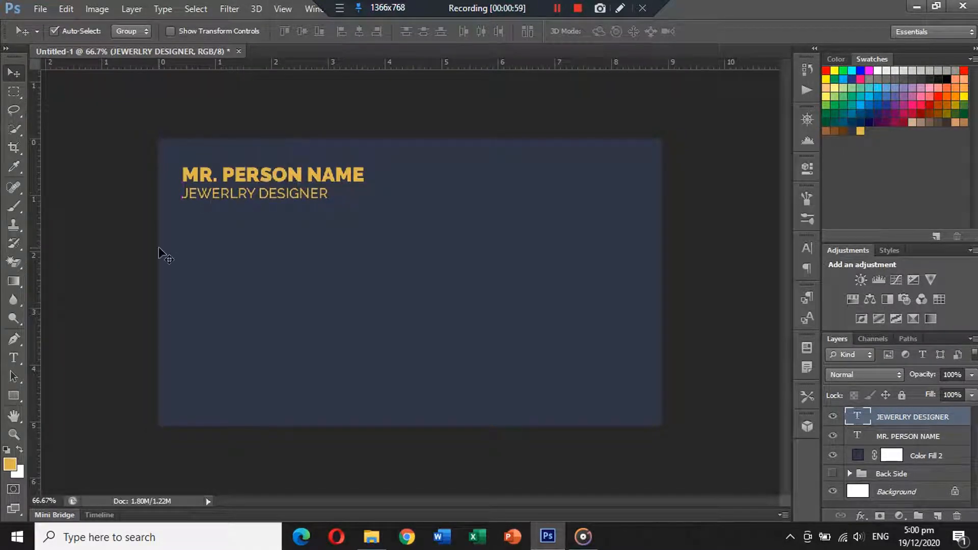
Draw a thin gold rectangle bar just below the job title
{"action": "left_click", "coordinate": [14, 395]}
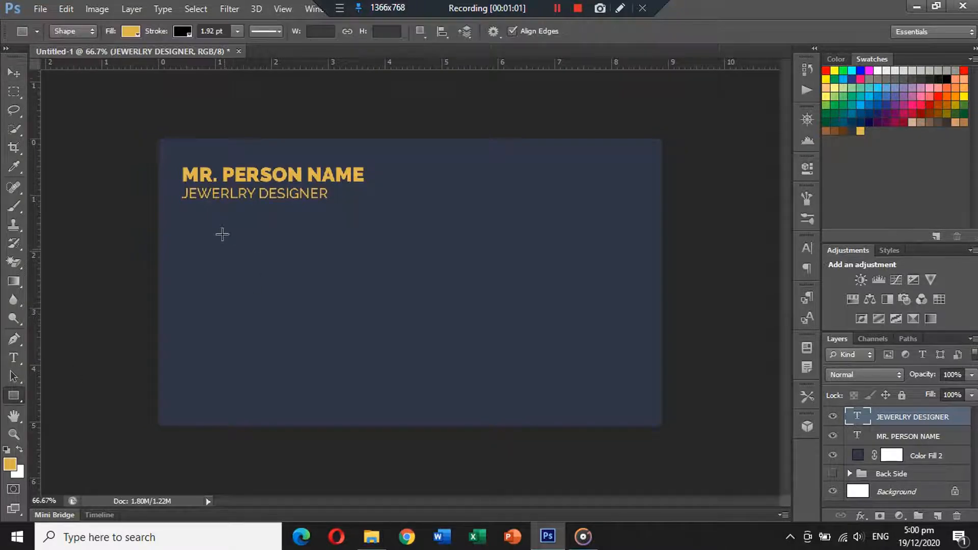
{"action": "left_click", "coordinate": [188, 35]}
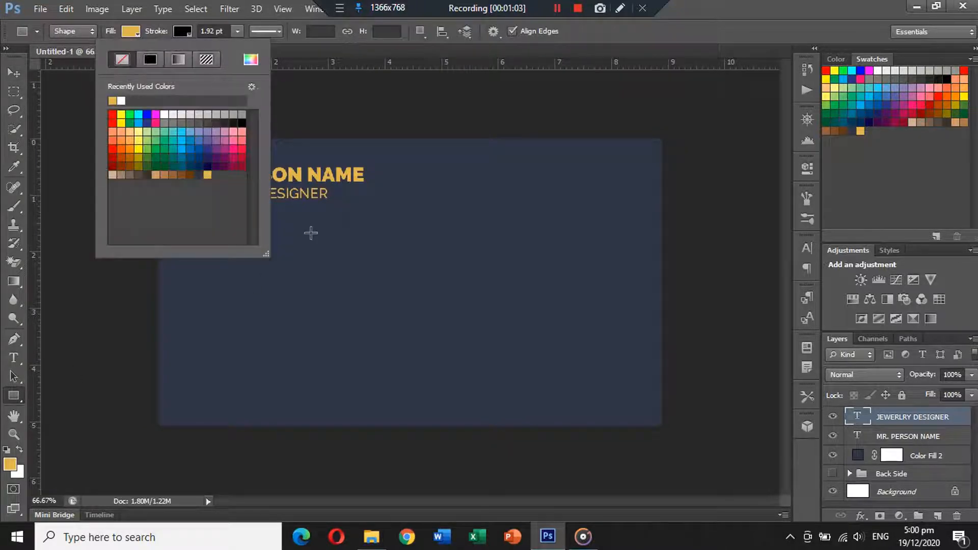
{"action": "mouse_move", "coordinate": [311, 232]}
{"action": "left_mouse_down"}
{"action": "mouse_move", "coordinate": [354, 236]}
{"action": "mouse_move", "coordinate": [209, 212]}
{"action": "left_mouse_up"}
{"action": "left_click", "coordinate": [14, 73]}
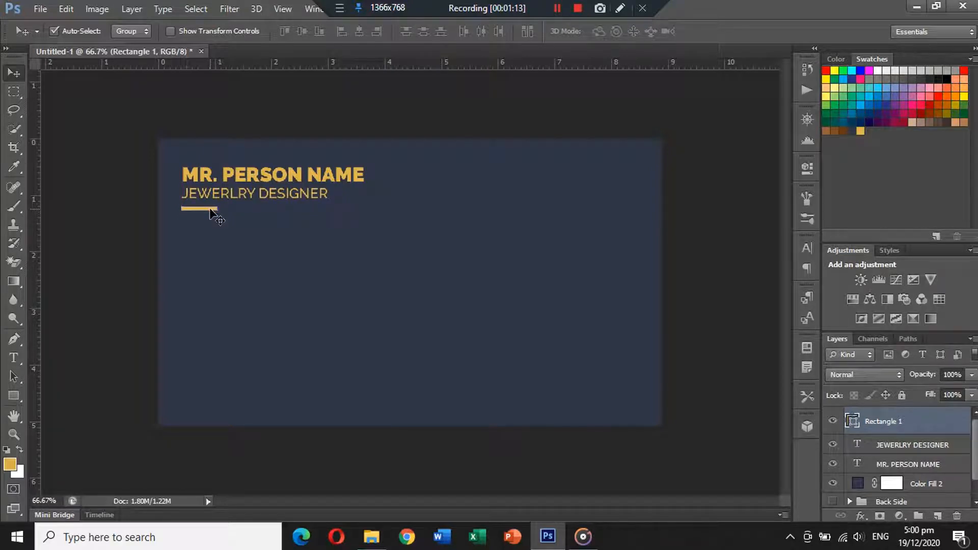
{"action": "left_click", "coordinate": [220, 232]}
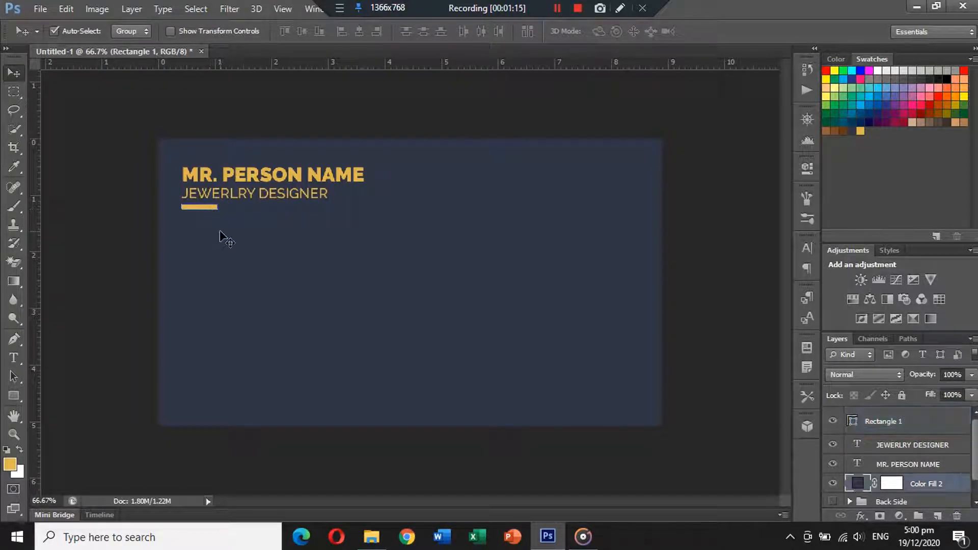
{"action": "left_click", "coordinate": [917, 469]}
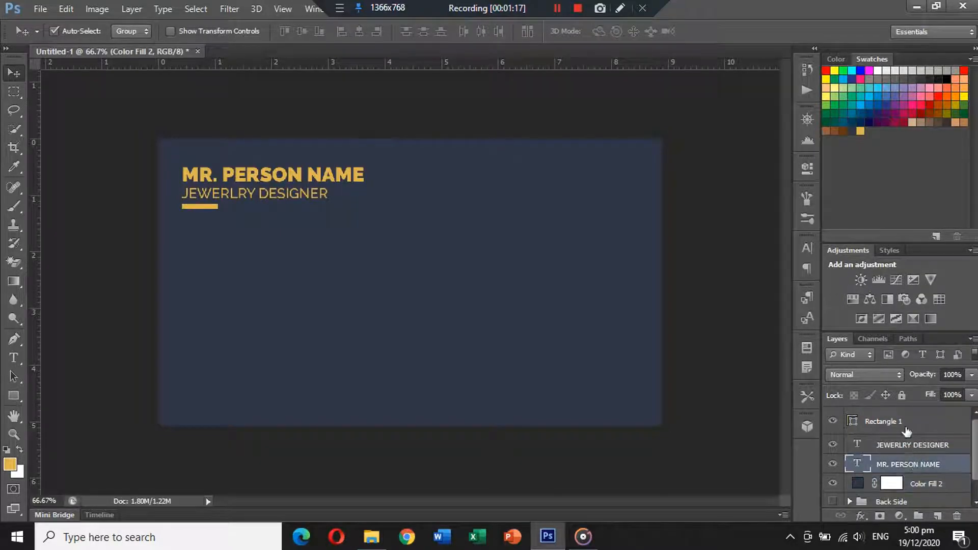
{"action": "left_click", "coordinate": [903, 427]}
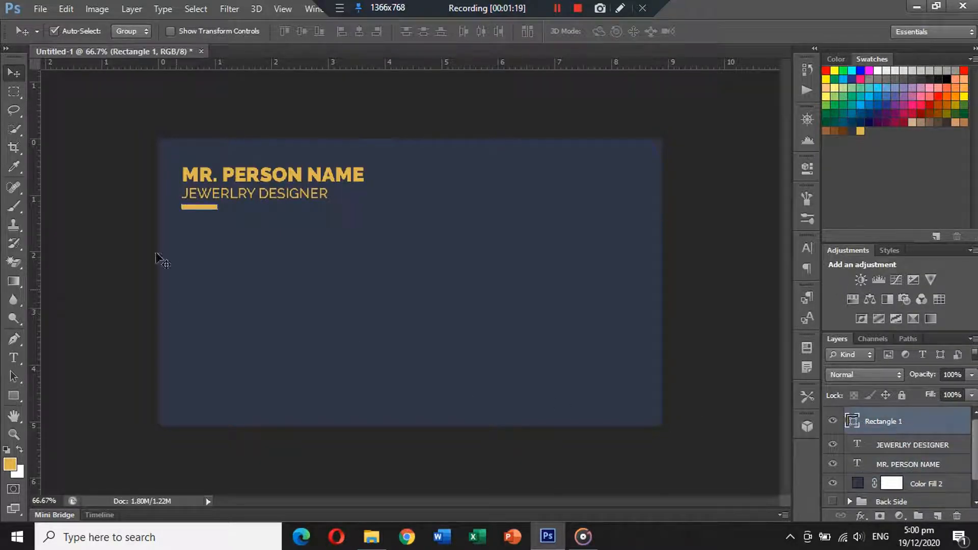
{"action": "left_click", "coordinate": [113, 226]}
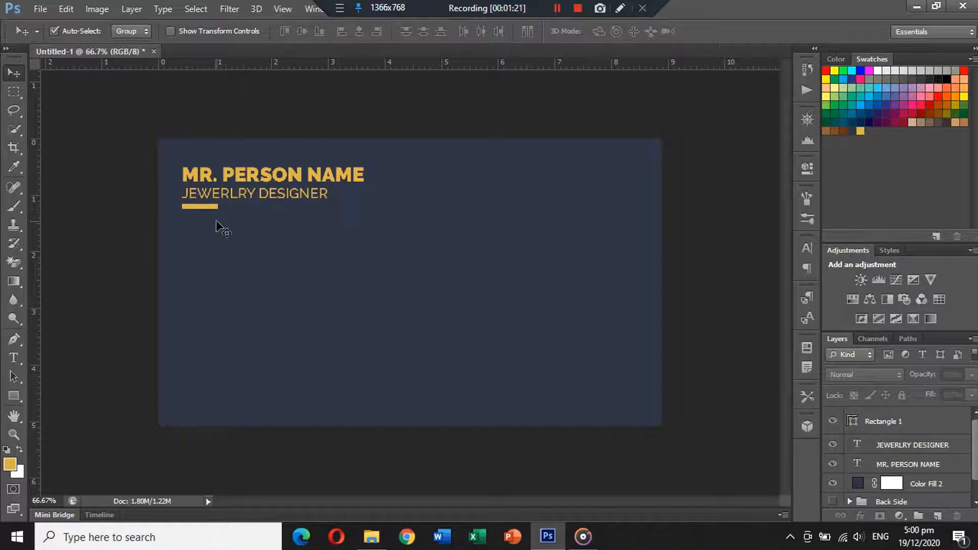
Open the arroba, internet (2), placeholder and smartphone icon files from the Icons folder
{"action": "left_click", "coordinate": [40, 8]}
{"action": "left_click", "coordinate": [54, 37]}
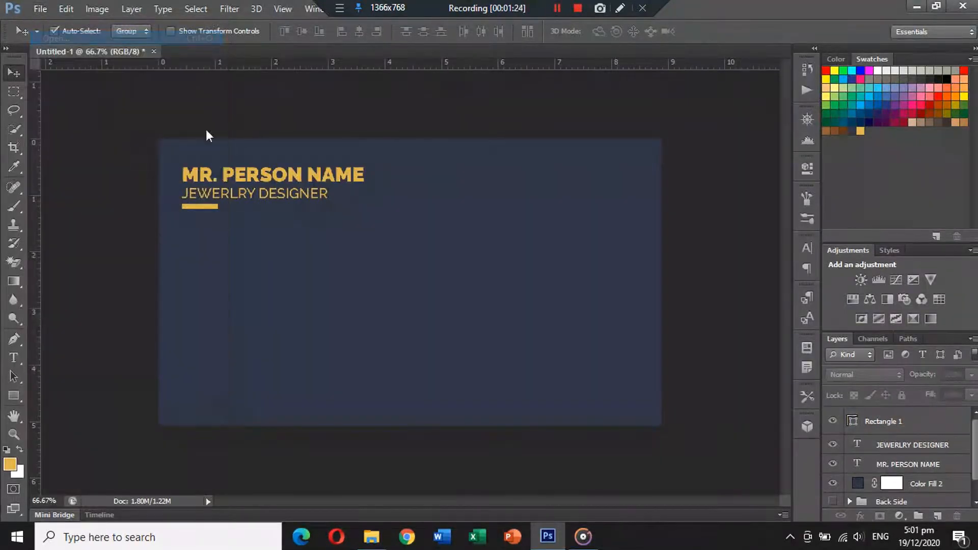
{"action": "left_click", "coordinate": [367, 114]}
{"action": "left_click", "coordinate": [427, 105], "text": "ctrl"}
{"action": "left_click", "coordinate": [586, 100], "text": "ctrl"}
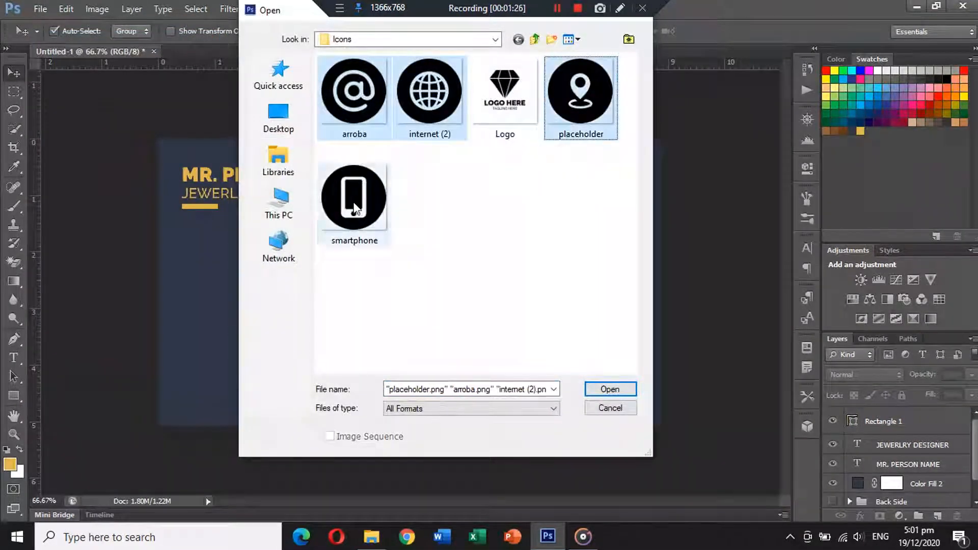
{"action": "left_click", "coordinate": [355, 208], "text": "ctrl"}
{"action": "left_click", "coordinate": [610, 389]}
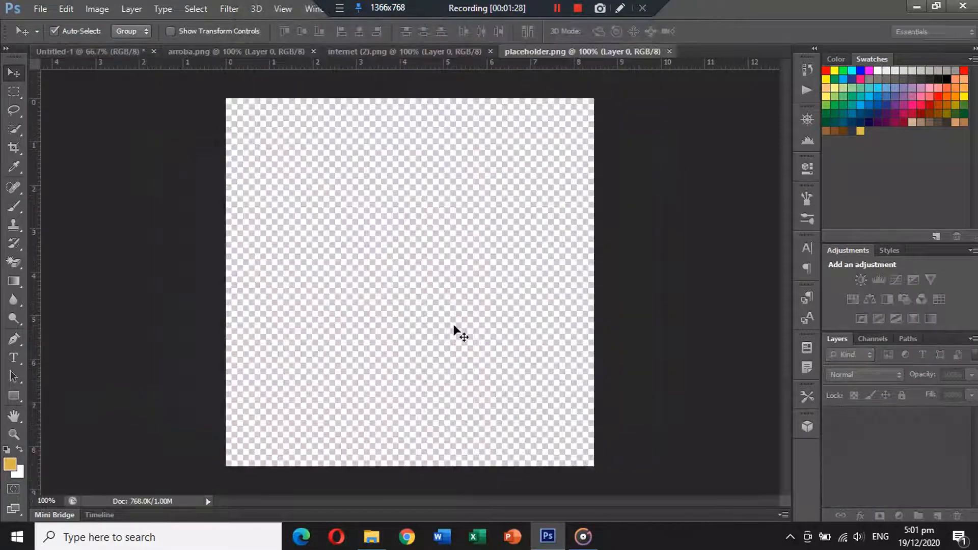
Copy the smartphone icon into the business card document
{"action": "key", "text": "ctrl+a"}
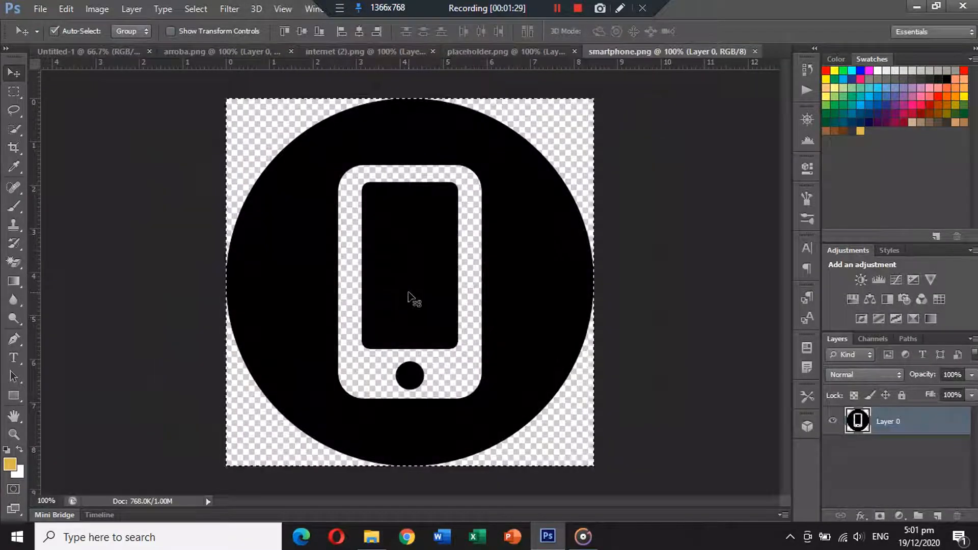
{"action": "left_click", "coordinate": [91, 52]}
{"action": "key", "text": "ctrl+v"}
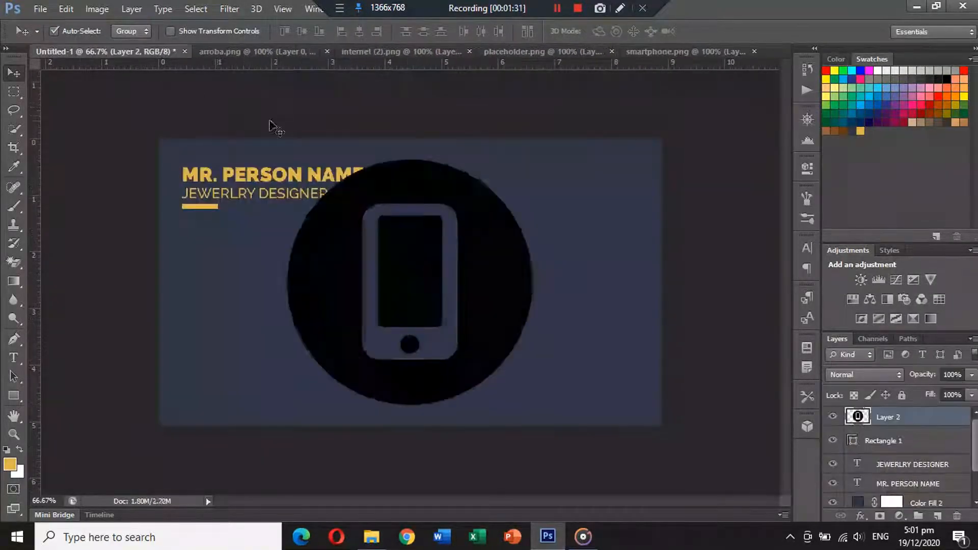
Cut the arroba icon, close its file without saving, and paste it into the card
{"action": "left_click", "coordinate": [261, 50]}
{"action": "key", "text": "ctrl+a"}
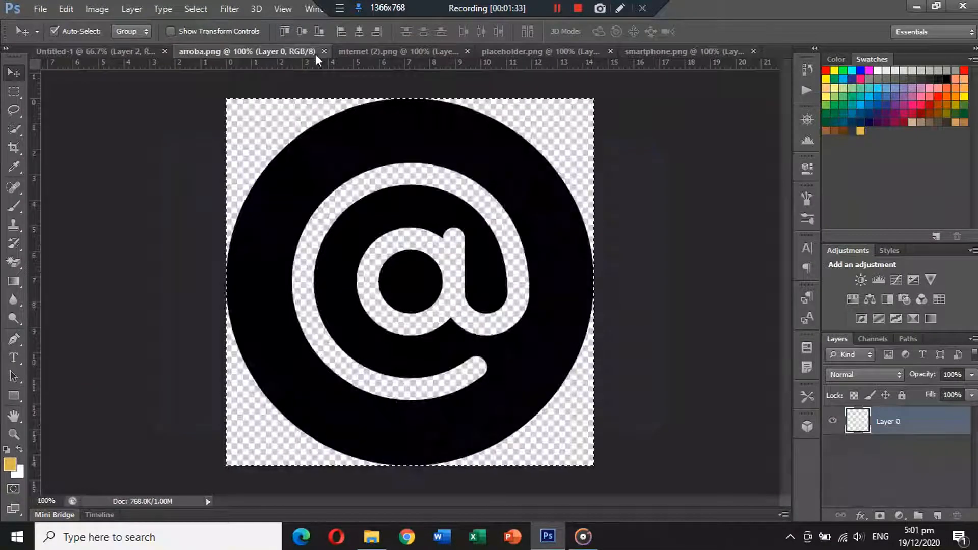
{"action": "key", "text": "ctrl+x"}
{"action": "left_click", "coordinate": [324, 51]}
{"action": "left_click", "coordinate": [493, 210]}
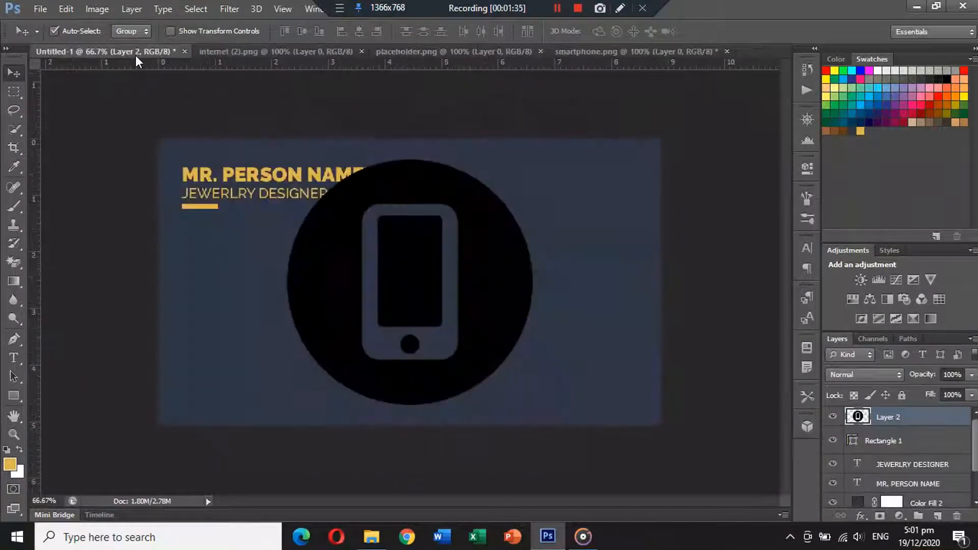
{"action": "key", "text": "ctrl+v"}
Cut the internet globe icon, close its file without saving, and paste it into the card
{"action": "left_click", "coordinate": [330, 48]}
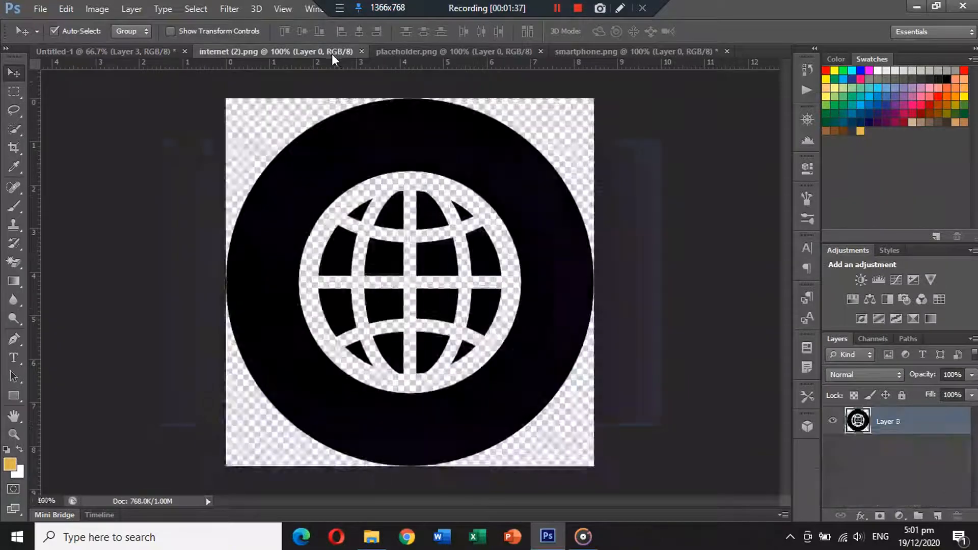
{"action": "key", "text": "ctrl+a"}
{"action": "key", "text": "ctrl+x"}
{"action": "left_click", "coordinate": [367, 51]}
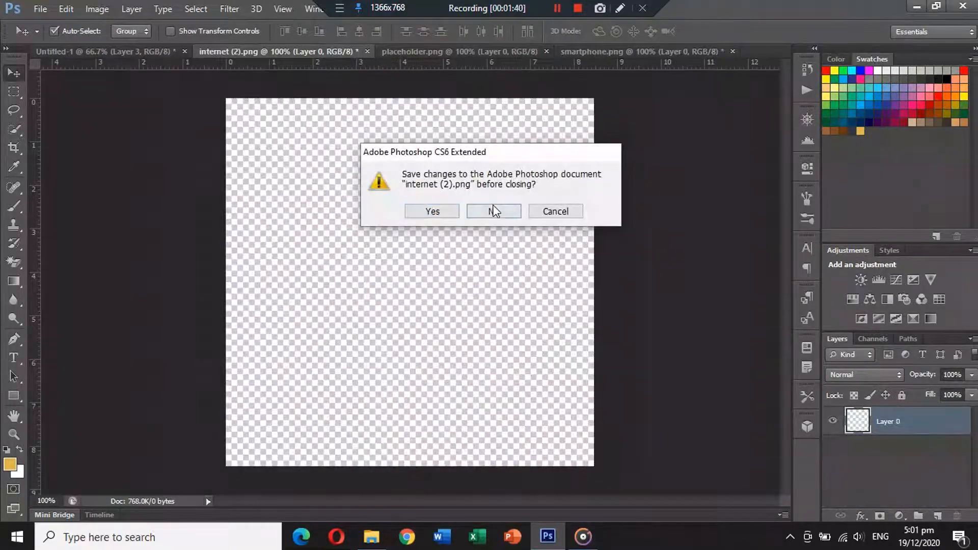
{"action": "left_click", "coordinate": [493, 211]}
{"action": "key", "text": "ctrl+v"}
Cut the placeholder pin icon, close the remaining icon files without saving, and paste it into the card
{"action": "left_click", "coordinate": [346, 50]}
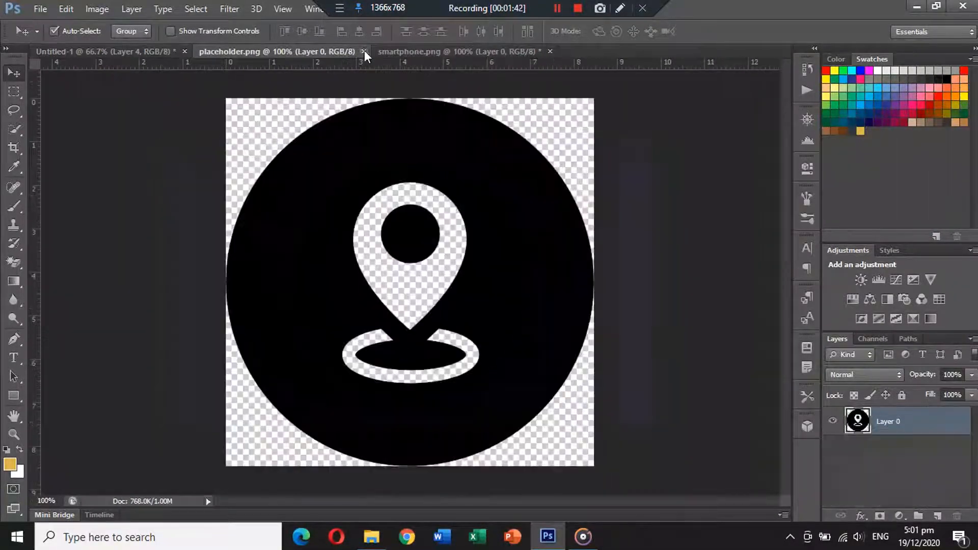
{"action": "key", "text": "ctrl+a"}
{"action": "key", "text": "ctrl+x"}
{"action": "left_click", "coordinate": [369, 51]}
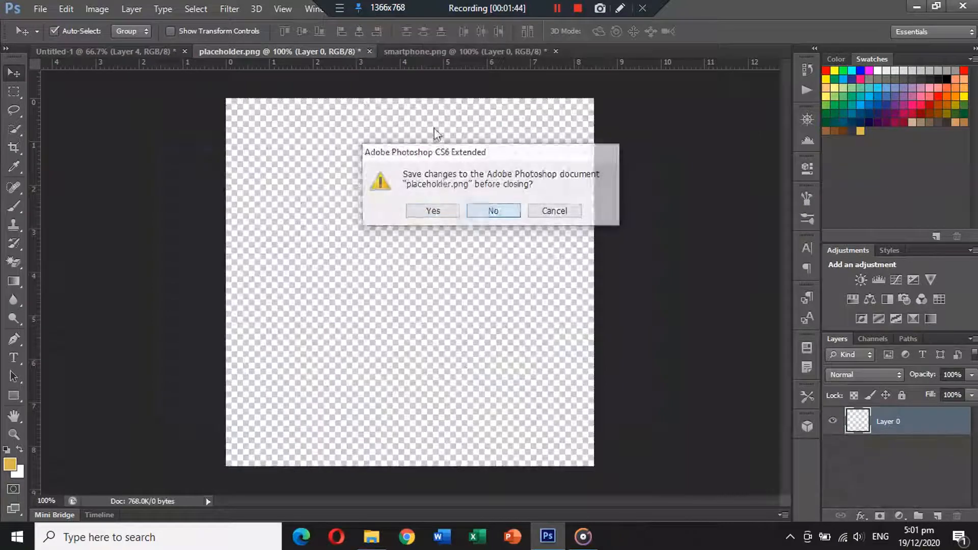
{"action": "left_click", "coordinate": [493, 211]}
{"action": "left_click", "coordinate": [360, 49]}
{"action": "left_click", "coordinate": [370, 51]}
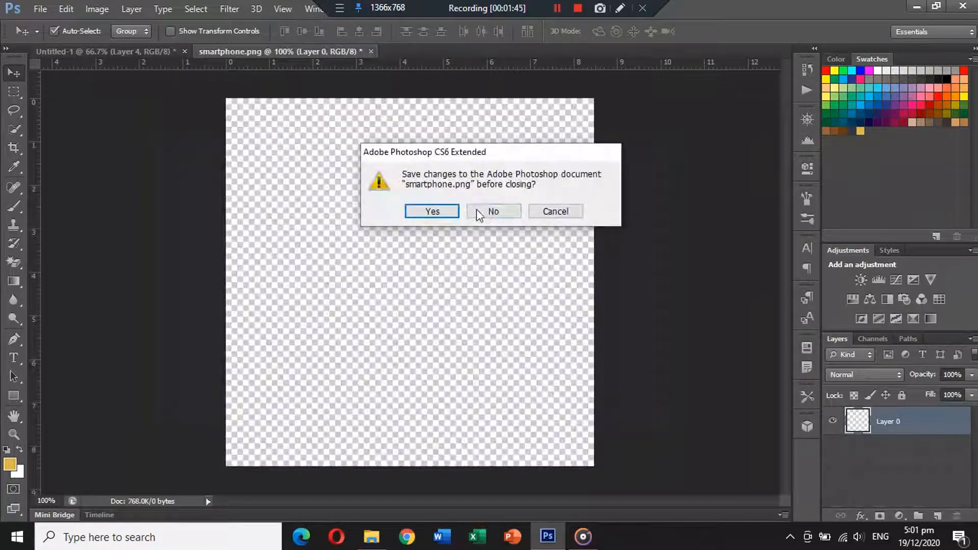
{"action": "left_click", "coordinate": [491, 211]}
{"action": "key", "text": "ctrl+v"}
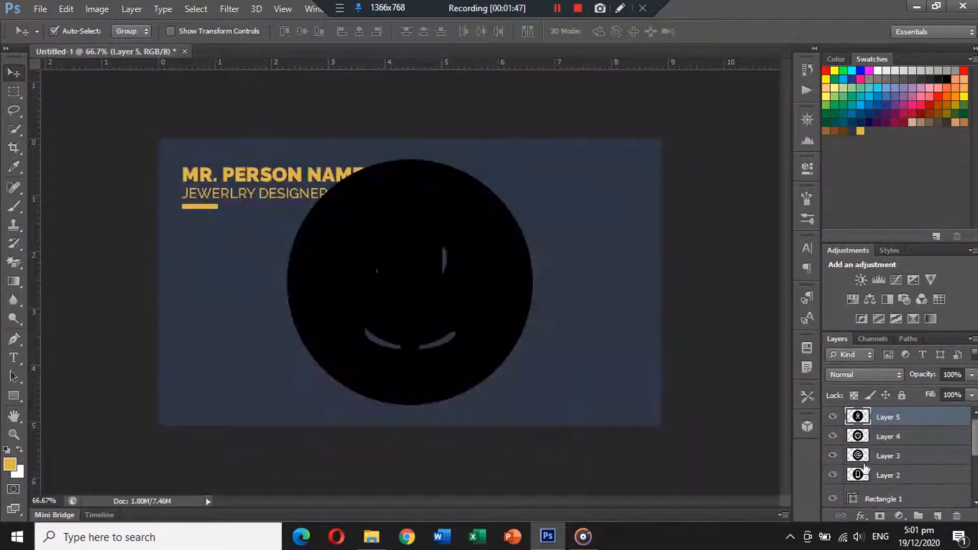
Select all four icon layers and scale them down together to small circles
{"action": "left_click", "coordinate": [884, 475], "text": "shift"}
{"action": "key", "text": "ctrl+t"}
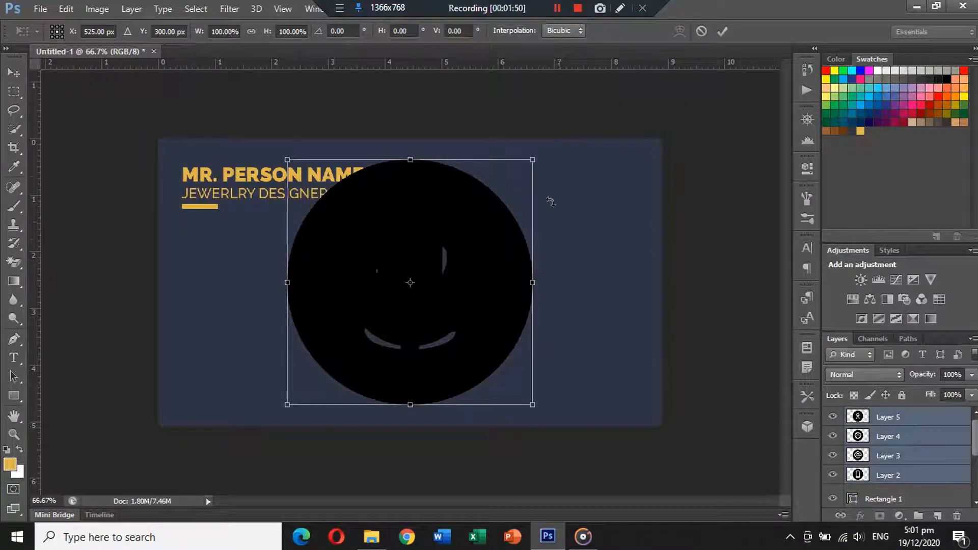
{"action": "left_click_drag", "start_coordinate": [534, 162], "coordinate": [423, 271]}
{"action": "key", "text": "Return"}
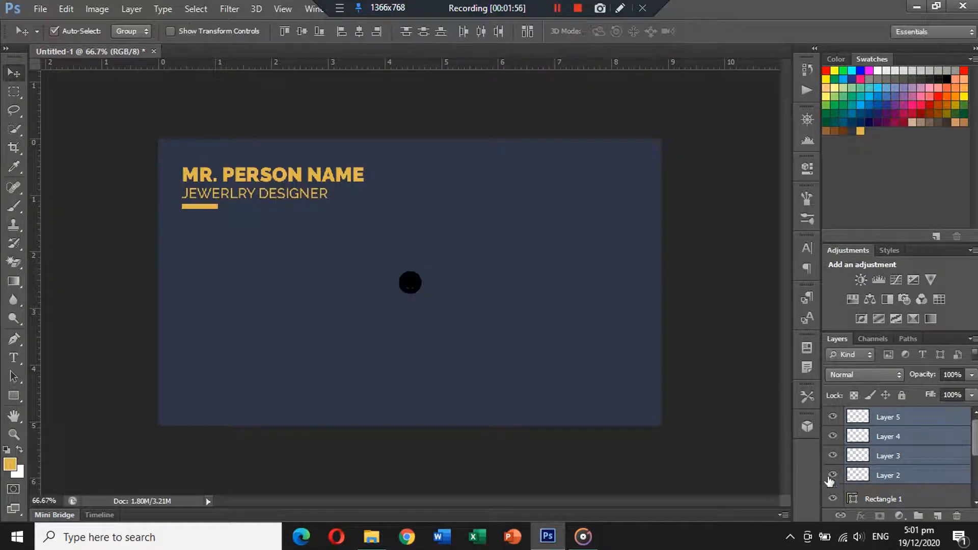
Move the stacked icons to the right and undo the move
{"action": "left_click_drag", "start_coordinate": [452, 283], "coordinate": [587, 317]}
{"action": "left_click", "coordinate": [832, 436]}
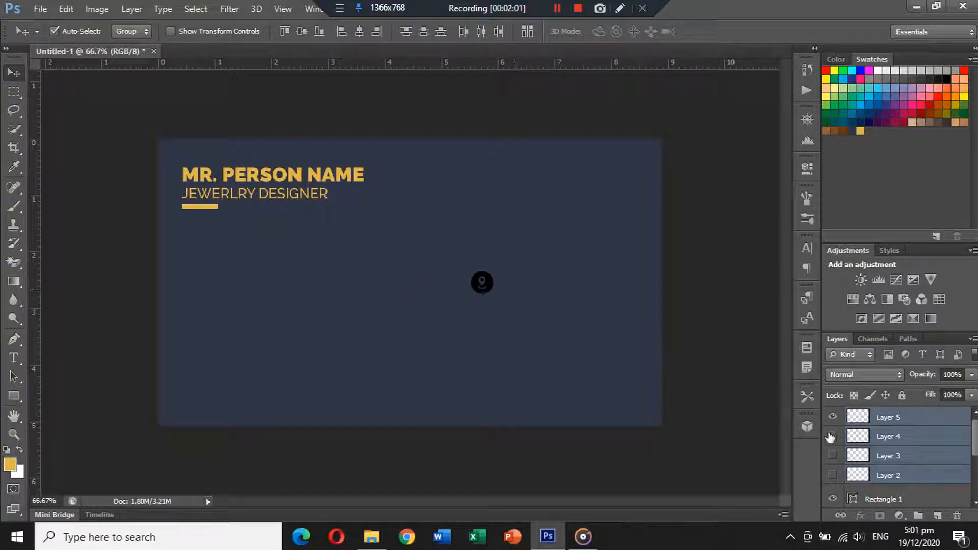
{"action": "key", "text": "ctrl+z"}
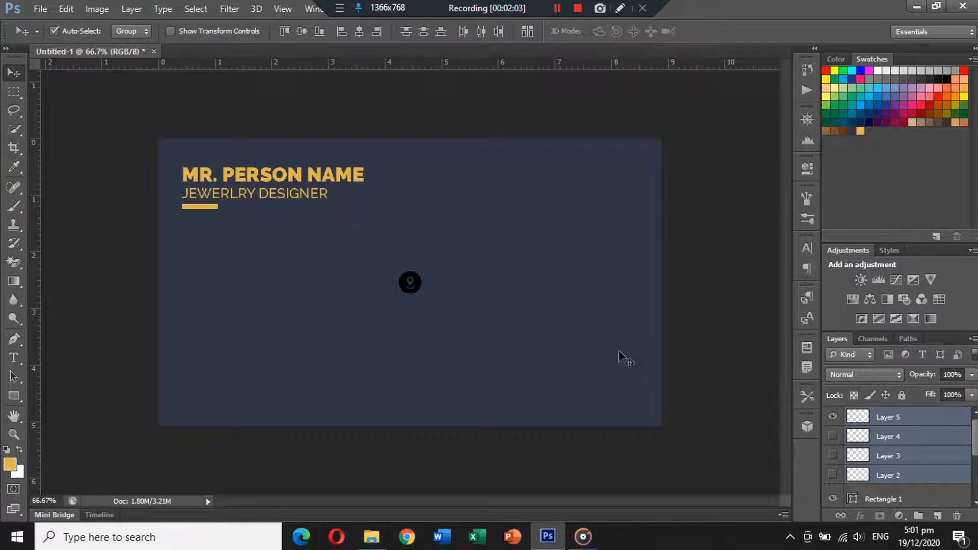
Drag the pin and globe icons away from the stack and make the hidden icon layers visible again
{"action": "left_click", "coordinate": [895, 439]}
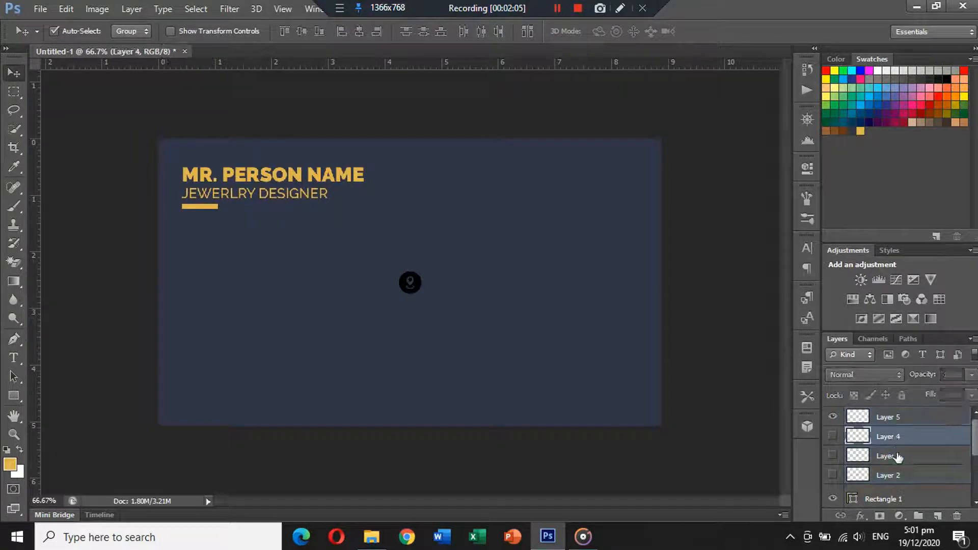
{"action": "left_click", "coordinate": [893, 419]}
{"action": "left_click_drag", "start_coordinate": [414, 288], "coordinate": [455, 331]}
{"action": "left_click", "coordinate": [833, 456]}
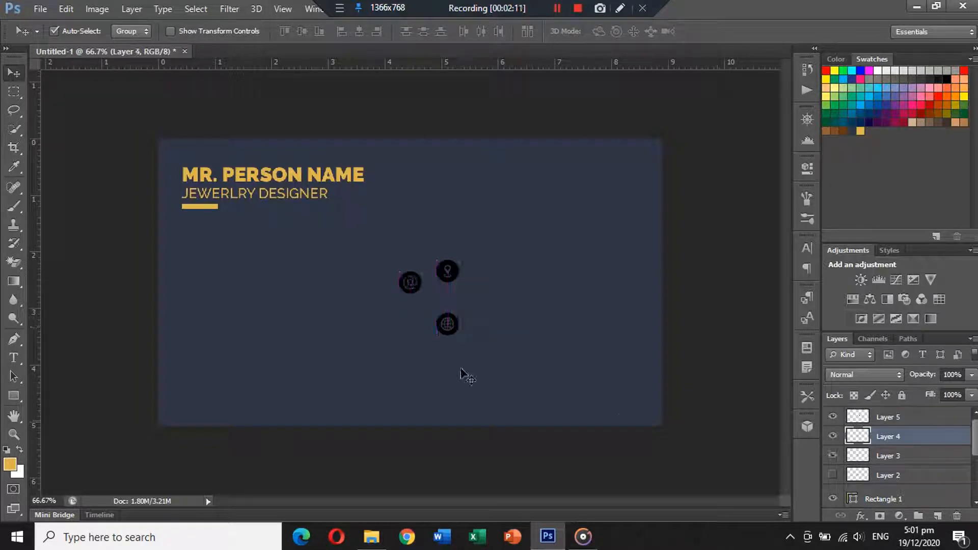
{"action": "left_click", "coordinate": [833, 476]}
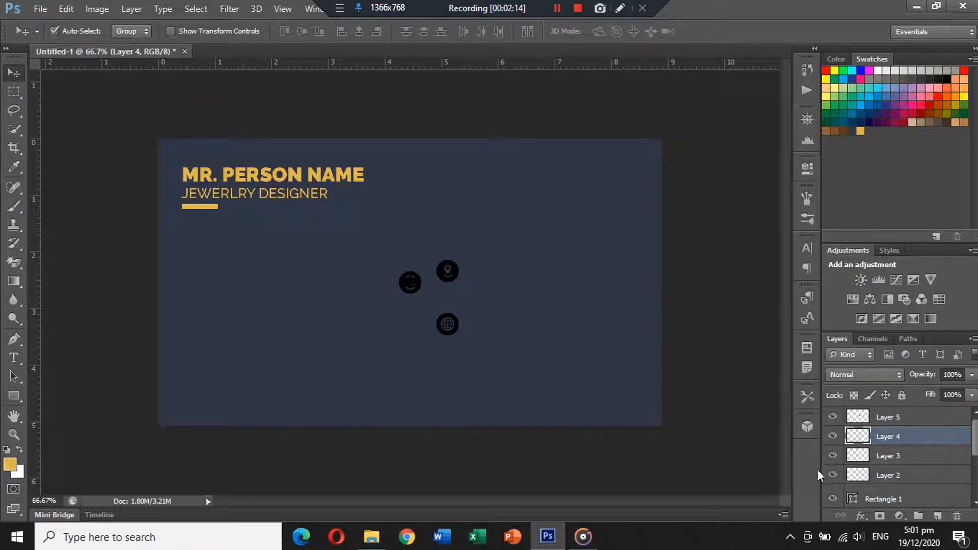
Move the smartphone icon to the card's left side below the bar and place the pin icon beneath it
{"action": "left_click_drag", "start_coordinate": [412, 285], "coordinate": [197, 263]}
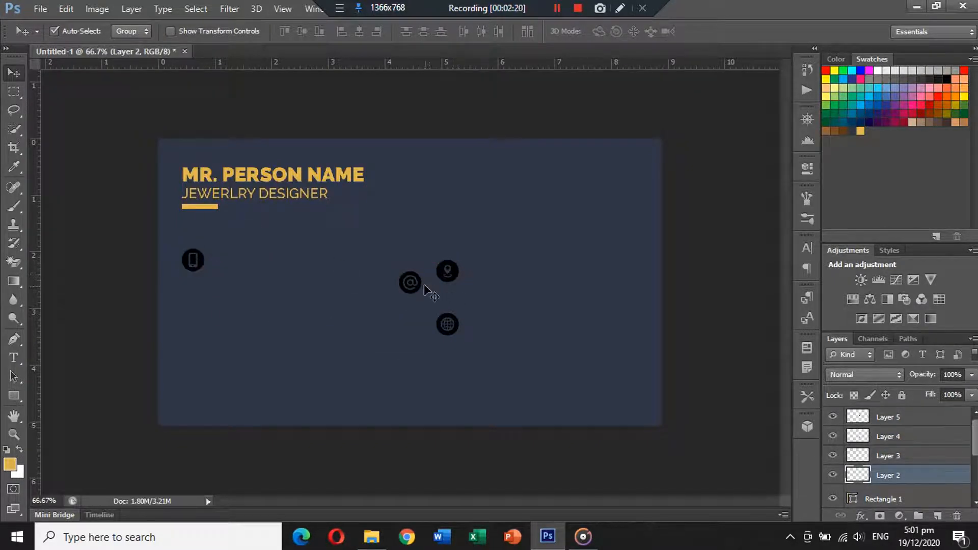
{"action": "scroll", "coordinate": [439, 307], "scroll_direction": "up", "scroll_amount": 5}
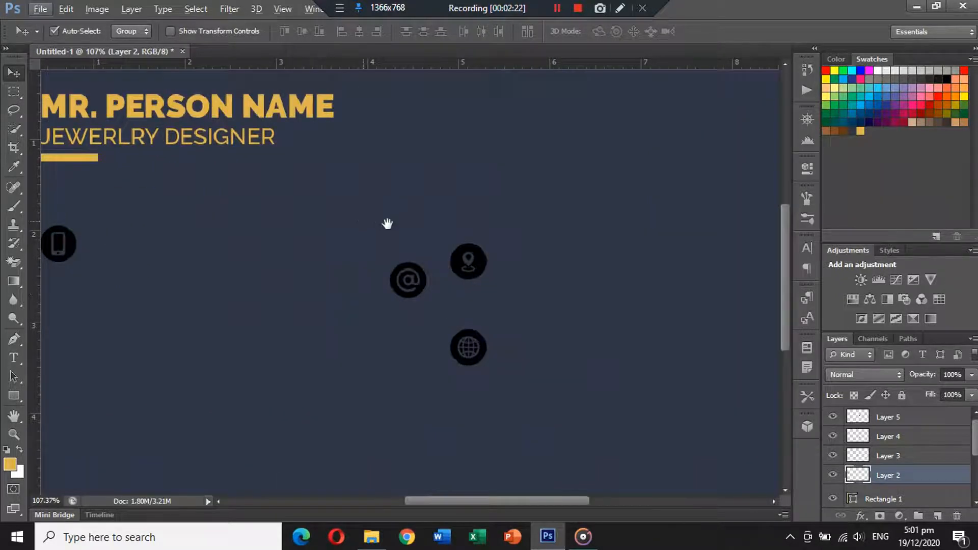
{"action": "left_click_drag", "start_coordinate": [383, 224], "coordinate": [511, 235]}
{"action": "left_click_drag", "start_coordinate": [610, 277], "coordinate": [203, 323]}
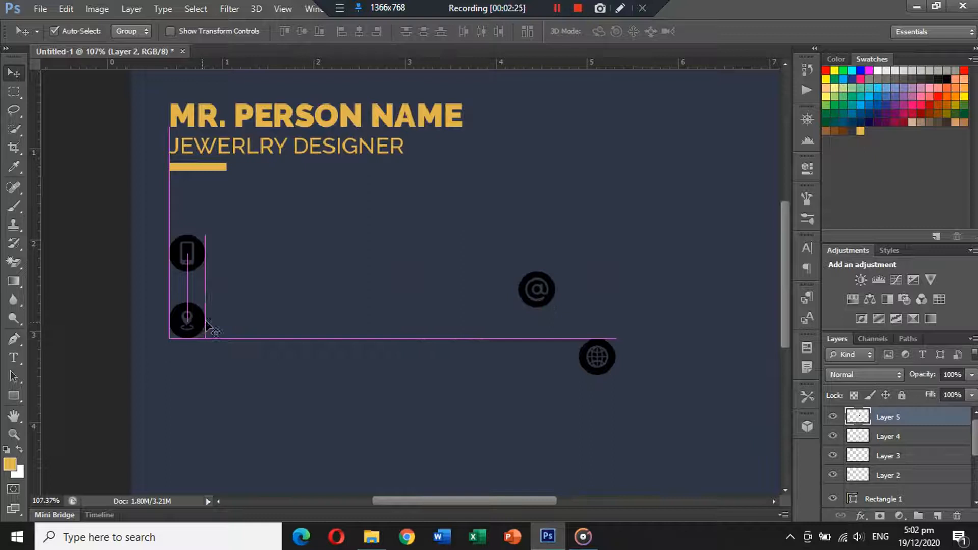
Move the email and globe icons into the left column beneath the pin icon
{"action": "left_click", "coordinate": [553, 291]}
{"action": "left_click_drag", "start_coordinate": [555, 296], "coordinate": [204, 393]}
{"action": "left_click_drag", "start_coordinate": [618, 356], "coordinate": [206, 442]}
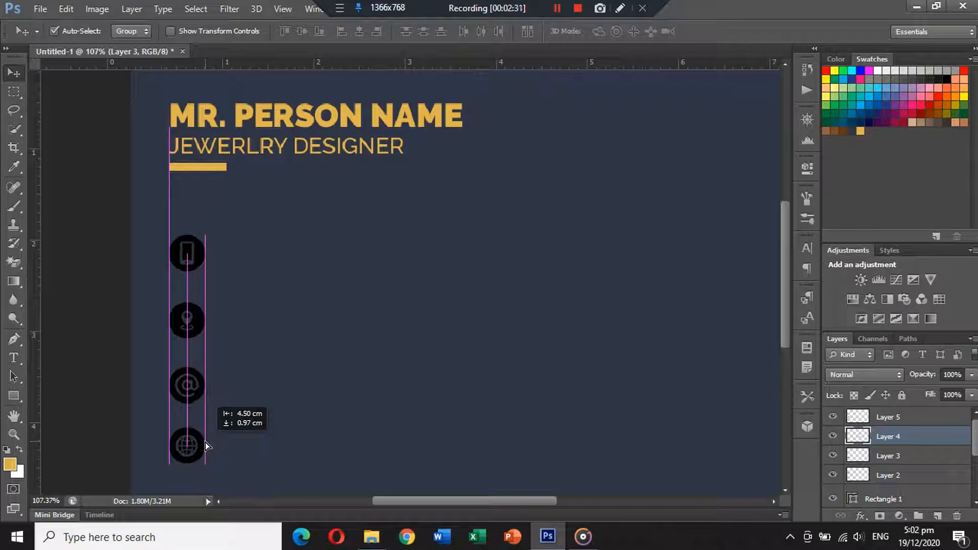
{"action": "left_click_drag", "start_coordinate": [205, 442], "coordinate": [205, 441]}
Select all four icon layers and distribute them evenly in a vertical column
{"action": "left_click", "coordinate": [196, 322], "text": "shift"}
{"action": "left_click", "coordinate": [199, 256], "text": "shift"}
{"action": "left_click", "coordinate": [197, 257], "text": "shift"}
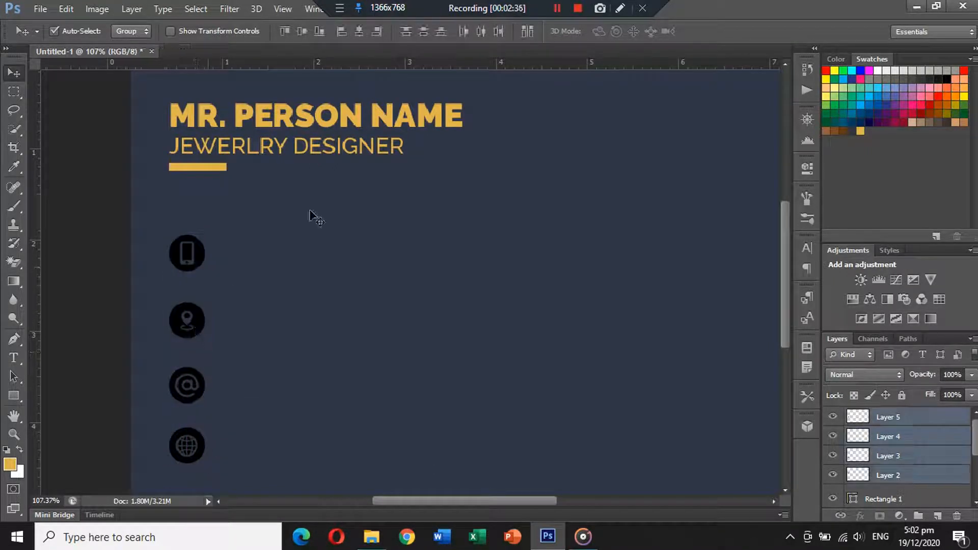
{"action": "left_click", "coordinate": [426, 32]}
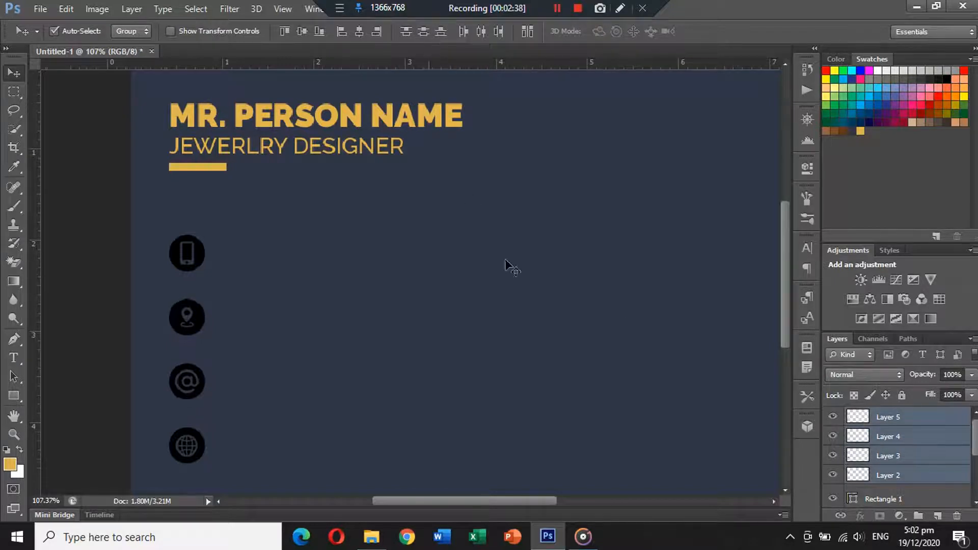
Apply a gold Color Overlay layer style to the pin icon, picking the gold swatch
{"action": "scroll", "coordinate": [449, 306], "scroll_direction": "down", "scroll_amount": 3}
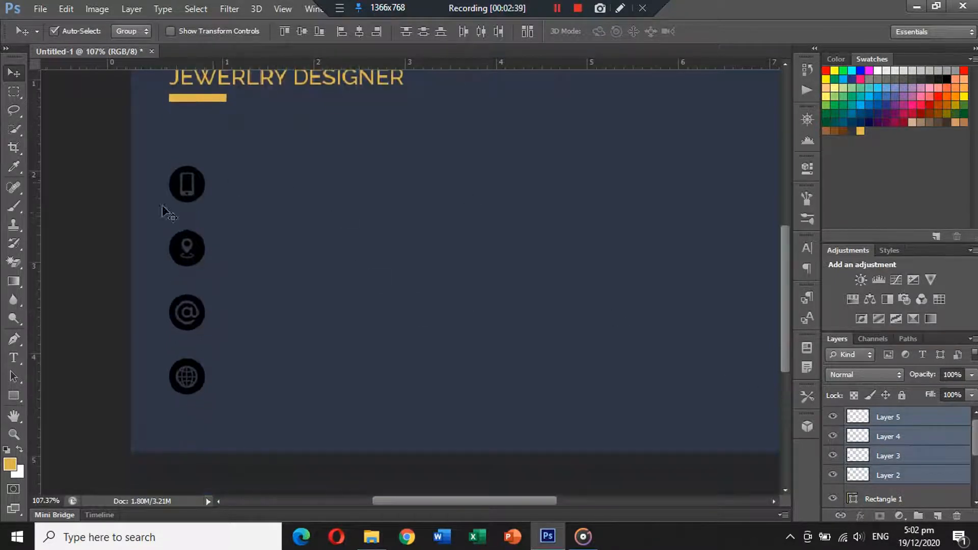
{"action": "left_click", "coordinate": [125, 242]}
{"action": "scroll", "coordinate": [298, 338], "scroll_direction": "down", "scroll_amount": 3}
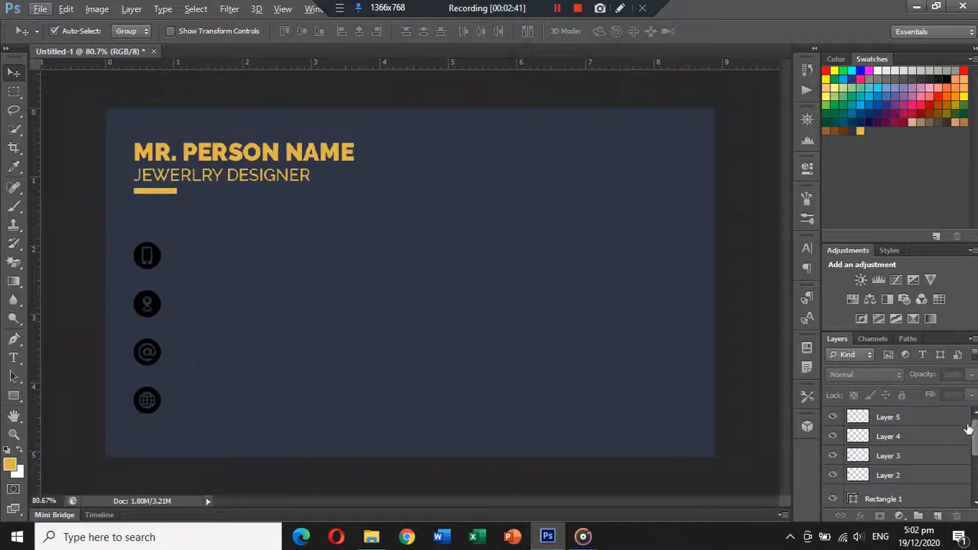
{"action": "left_click", "coordinate": [968, 423]}
{"action": "double_click", "coordinate": [968, 423]}
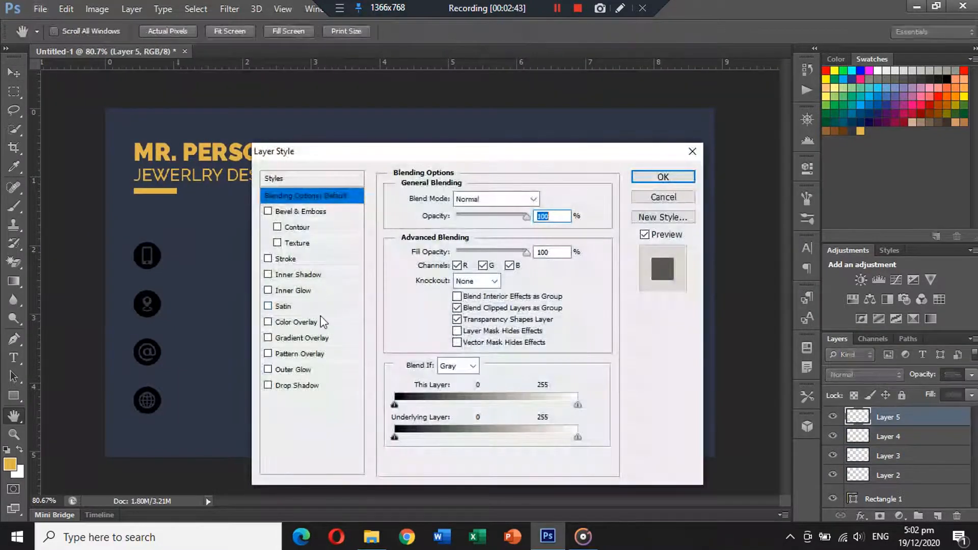
{"action": "left_click", "coordinate": [320, 322]}
{"action": "left_click", "coordinate": [546, 199]}
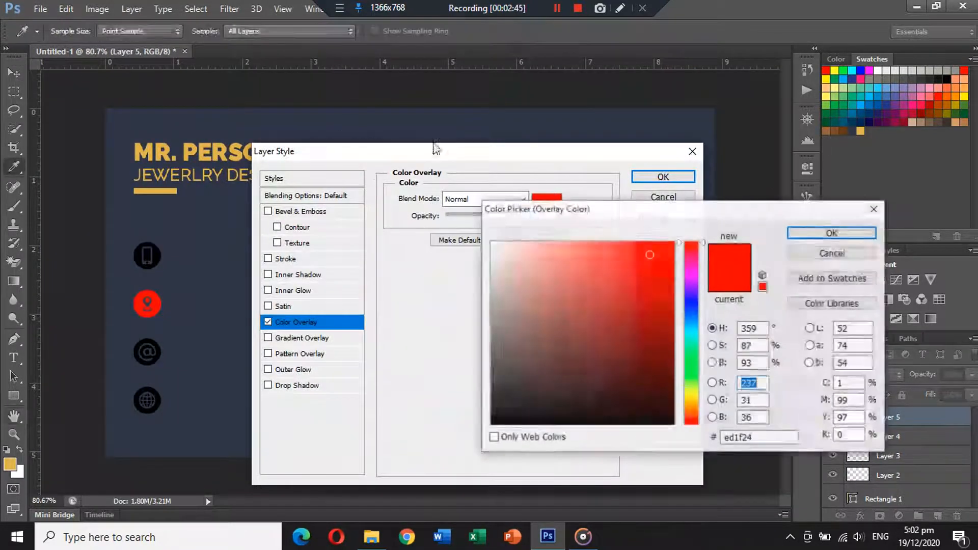
{"action": "left_click", "coordinate": [860, 131]}
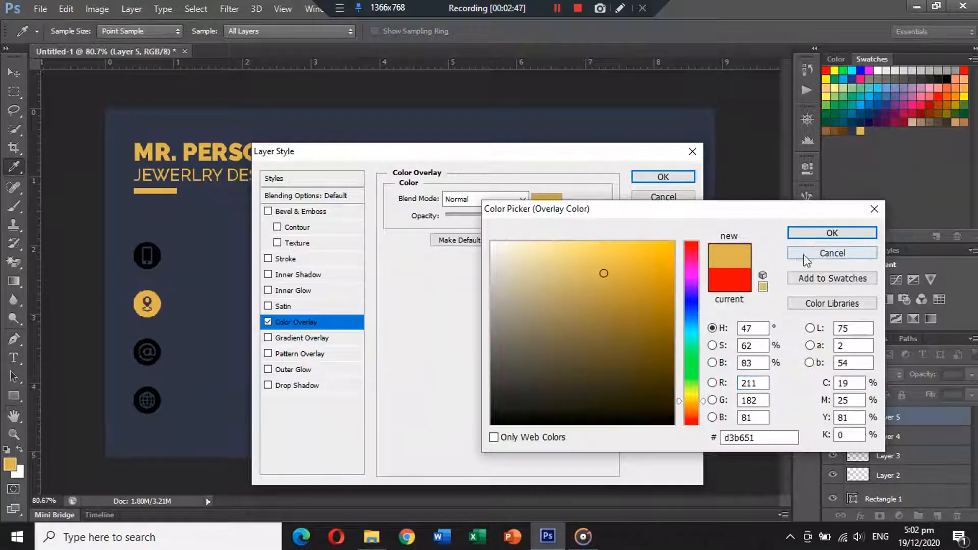
{"action": "left_click", "coordinate": [797, 232]}
{"action": "left_click", "coordinate": [662, 177]}
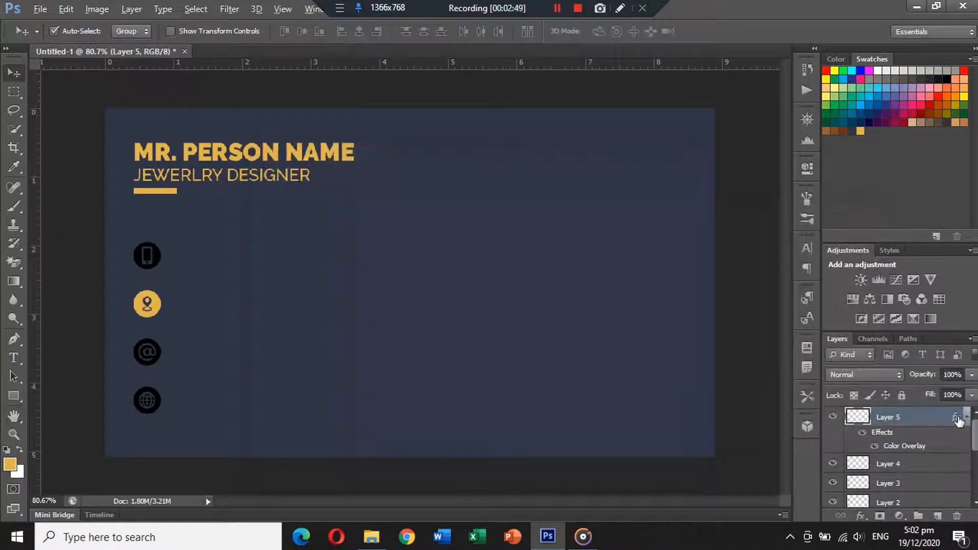
Copy the gold color overlay effect to the other three icon layers
{"action": "left_click", "coordinate": [957, 419]}
{"action": "left_click_drag", "start_coordinate": [959, 423], "coordinate": [953, 472]}
{"action": "left_click", "coordinate": [967, 436]}
{"action": "left_click", "coordinate": [967, 456]}
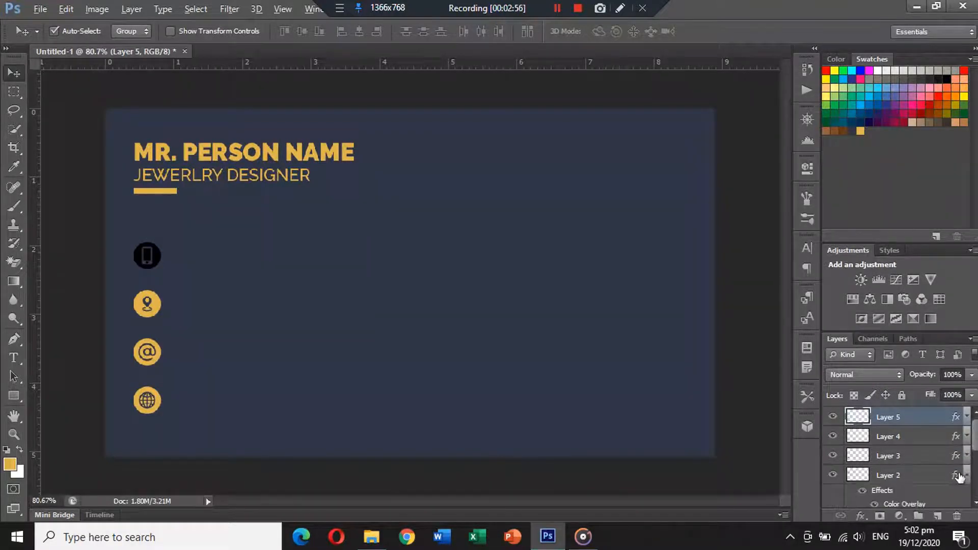
{"action": "left_click", "coordinate": [967, 476]}
Duplicate the job title text beside the smartphone icon and replace it with a phone number
{"action": "scroll", "coordinate": [234, 333], "scroll_direction": "up", "scroll_amount": 1}
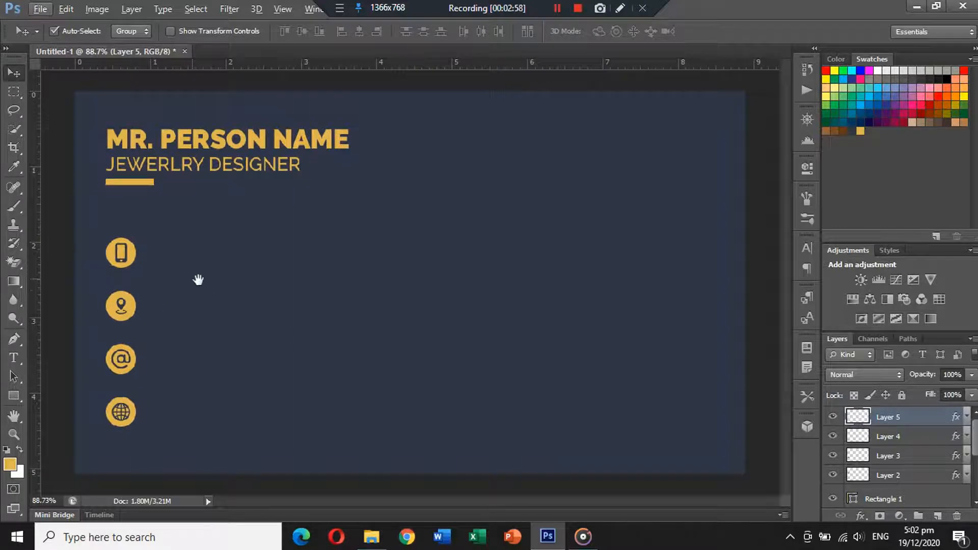
{"action": "left_click_drag", "start_coordinate": [195, 166], "coordinate": [243, 256]}
{"action": "left_click", "coordinate": [14, 358]}
{"action": "left_click", "coordinate": [194, 251]}
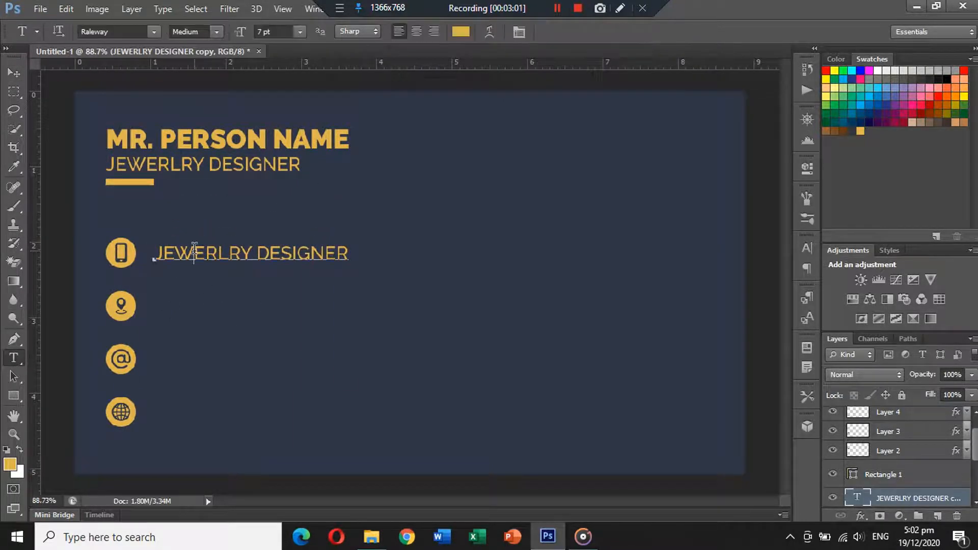
{"action": "key", "text": "ctrl+a"}
{"action": "type", "text": "+92"}
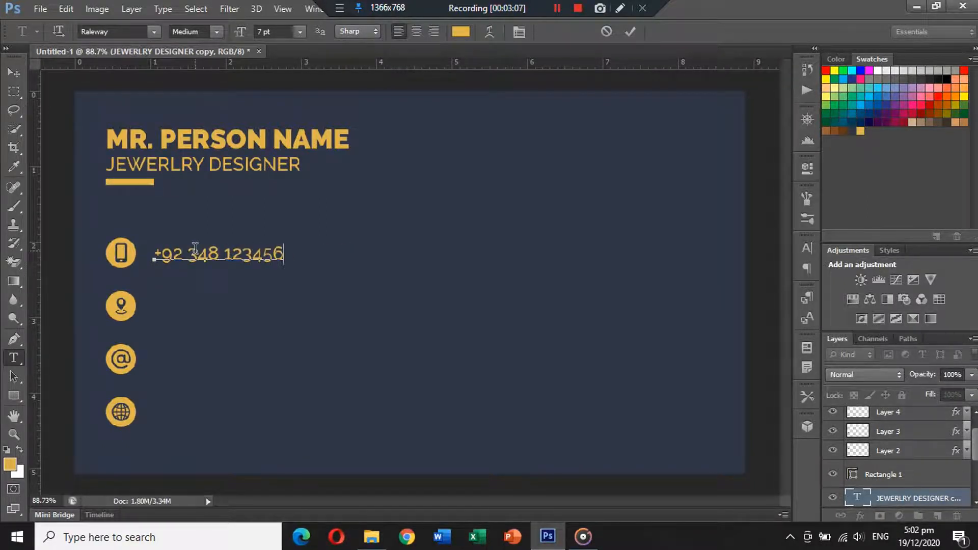
{"action": "left_click", "coordinate": [12, 72]}
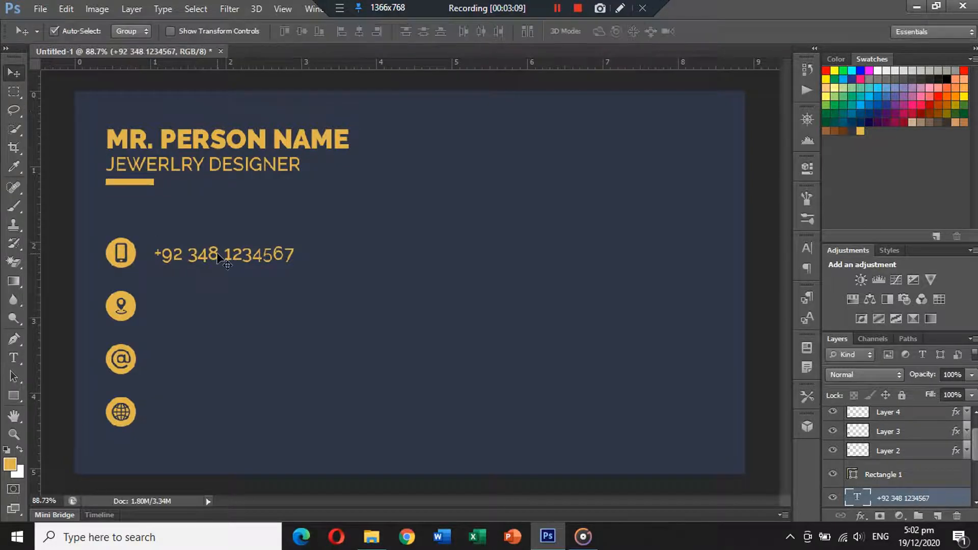
Duplicate the phone text beside the pin icon and replace it with a two-line placeholder street, town, city and country address
{"action": "left_click_drag", "start_coordinate": [218, 255], "coordinate": [211, 307]}
{"action": "left_click", "coordinate": [13, 357]}
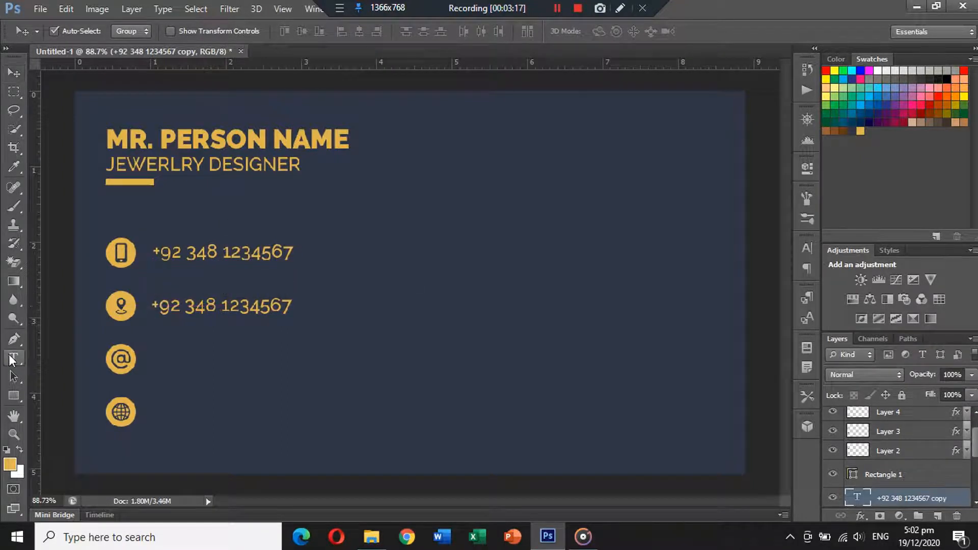
{"action": "left_click", "coordinate": [187, 306]}
{"action": "key", "text": "ctrl+a"}
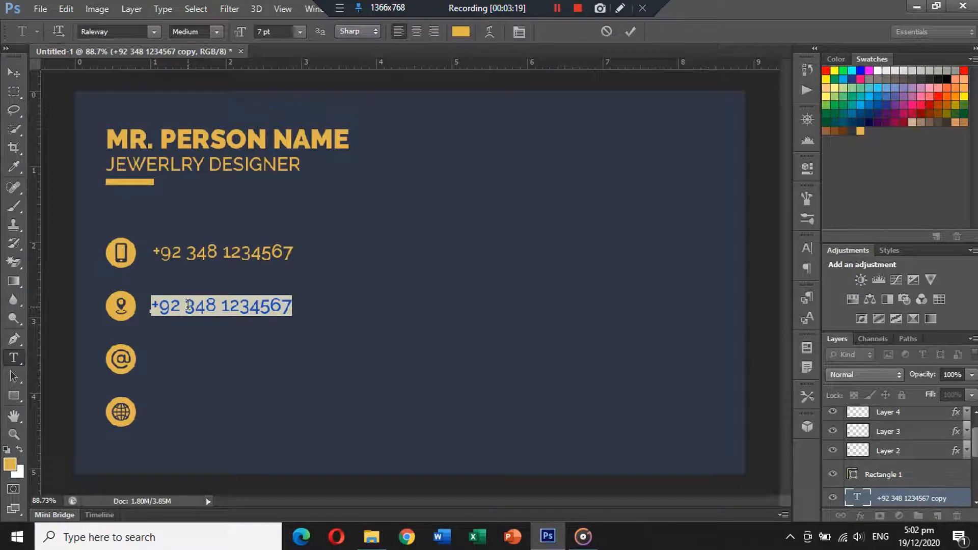
{"action": "type", "text": "STREET NAME"}
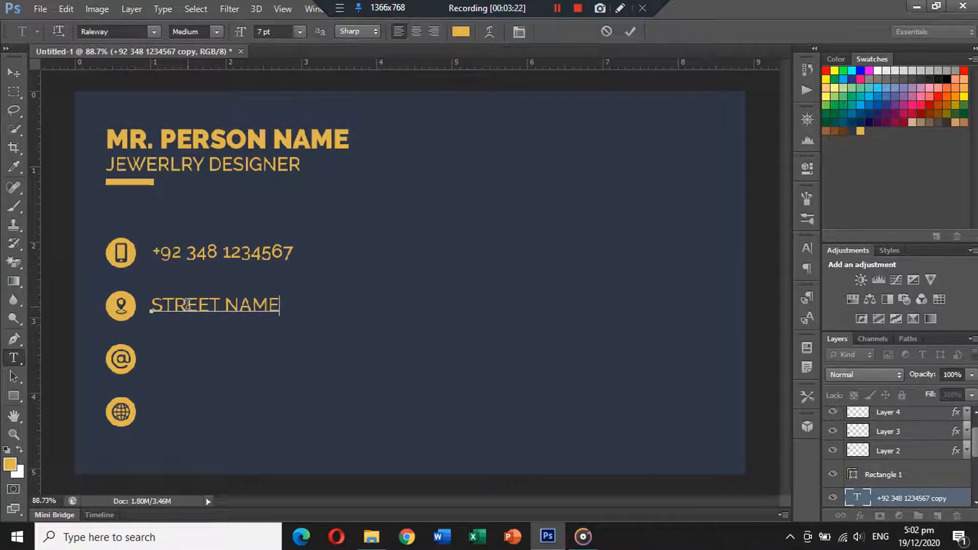
{"action": "type", "text": ", TOWN NAME, "}
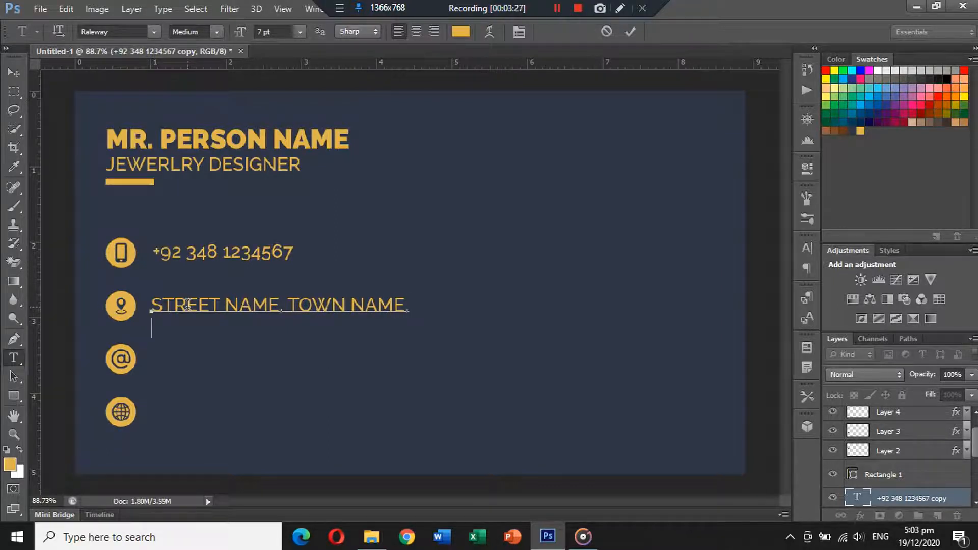
{"action": "type", "text": "CITY NAME,"}
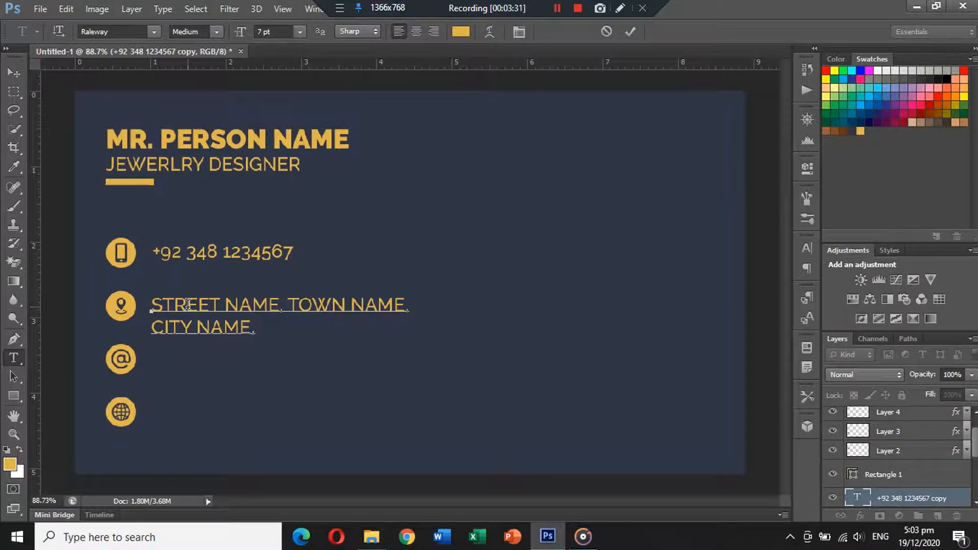
{"action": "type", "text": " COUNTRY"}
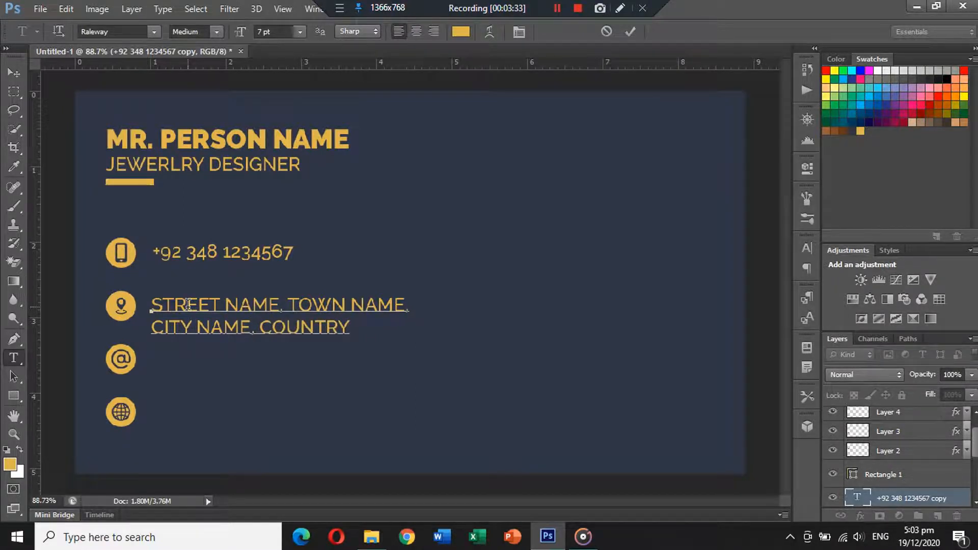
{"action": "type", "text": " NAME."}
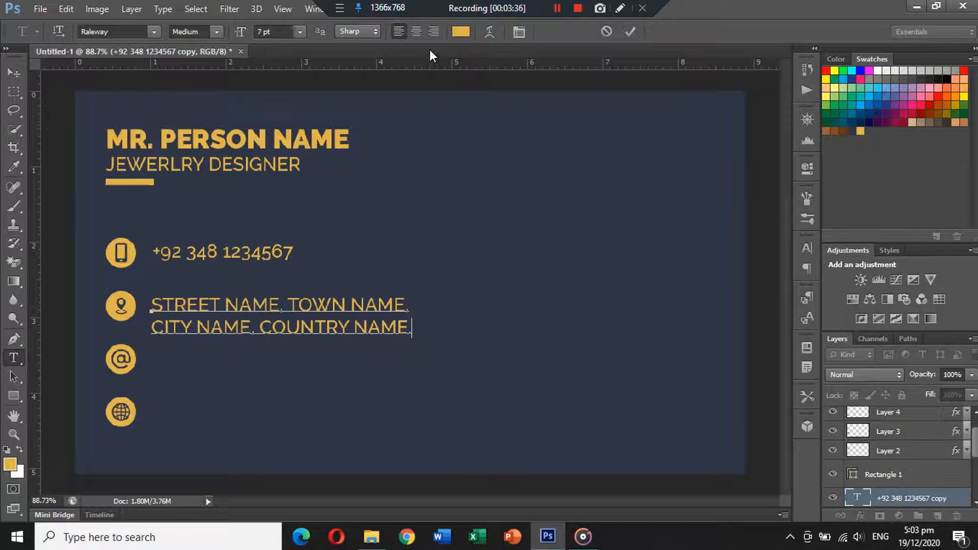
{"action": "left_click", "coordinate": [14, 73]}
Duplicate the address text beside the @ icon and replace it with an e-mail address
{"action": "left_click_drag", "start_coordinate": [188, 312], "coordinate": [187, 363]}
{"action": "left_click", "coordinate": [13, 358]}
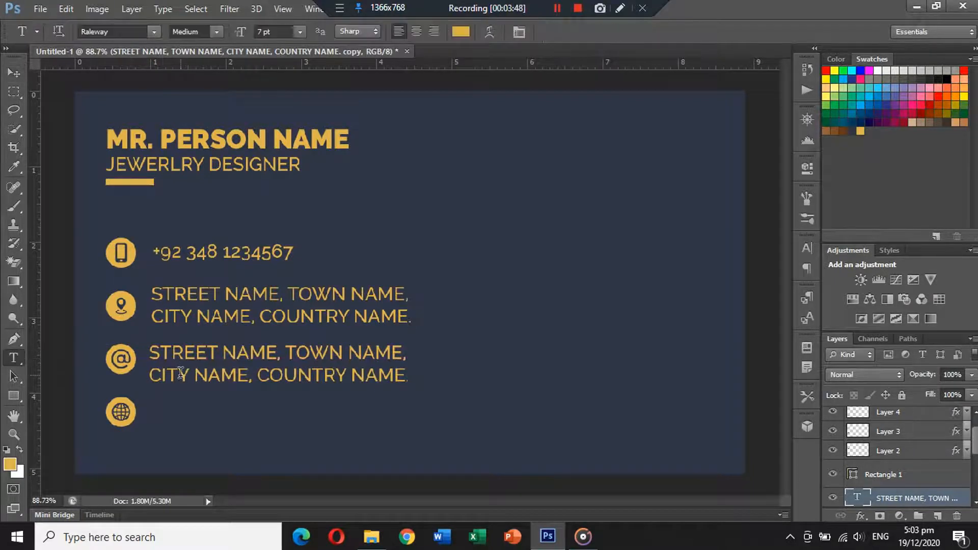
{"action": "left_click", "coordinate": [180, 372]}
{"action": "key", "text": "ctrl+a"}
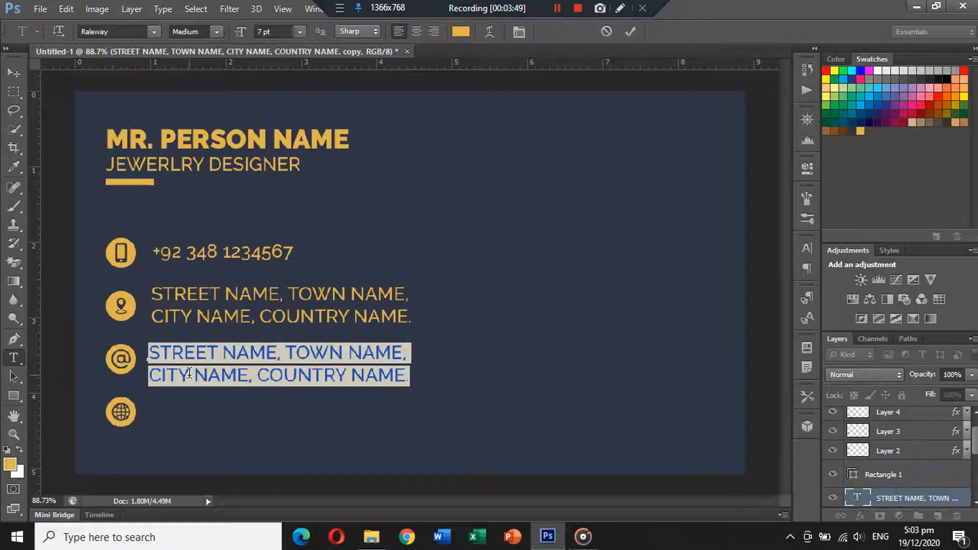
{"action": "type", "text": "abc123"}
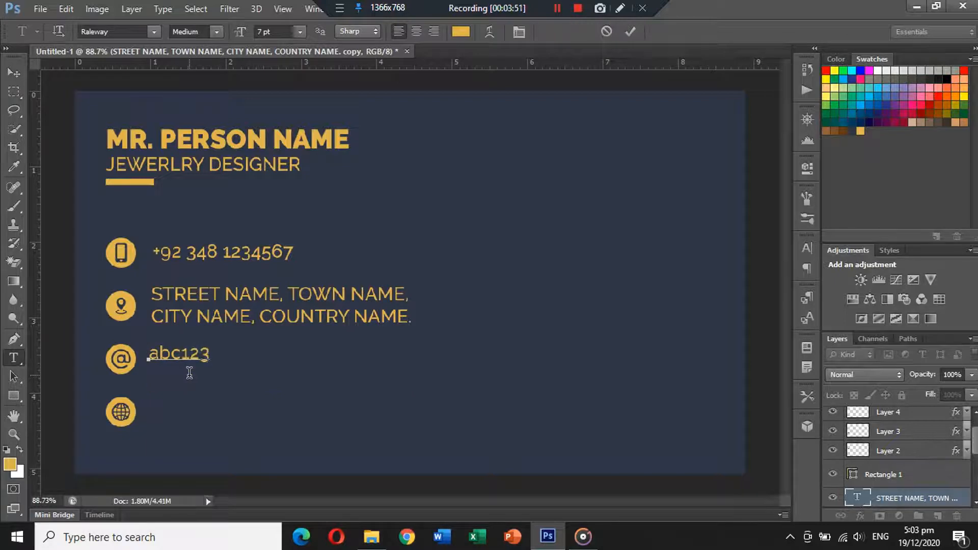
{"action": "type", "text": "@domain.co"}
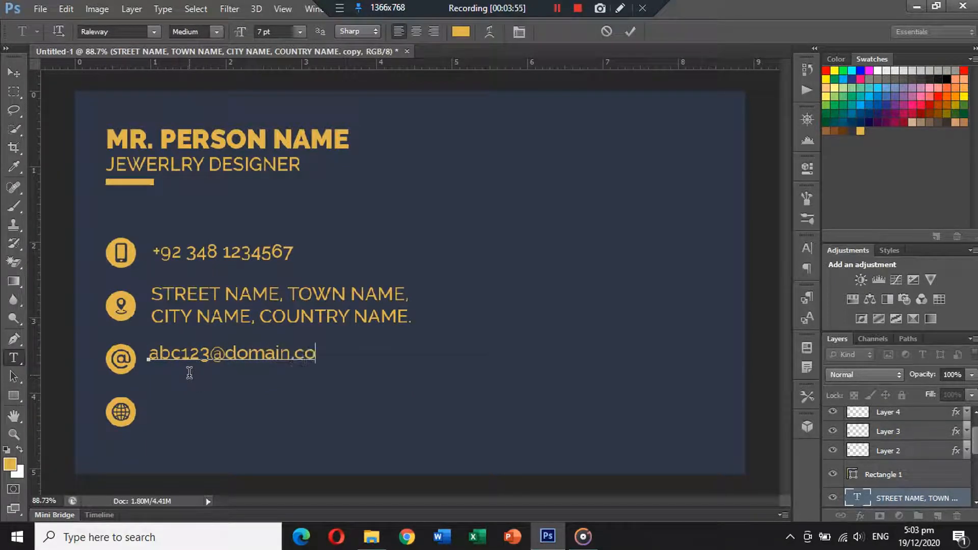
{"action": "type", "text": "m"}
{"action": "left_click", "coordinate": [17, 74]}
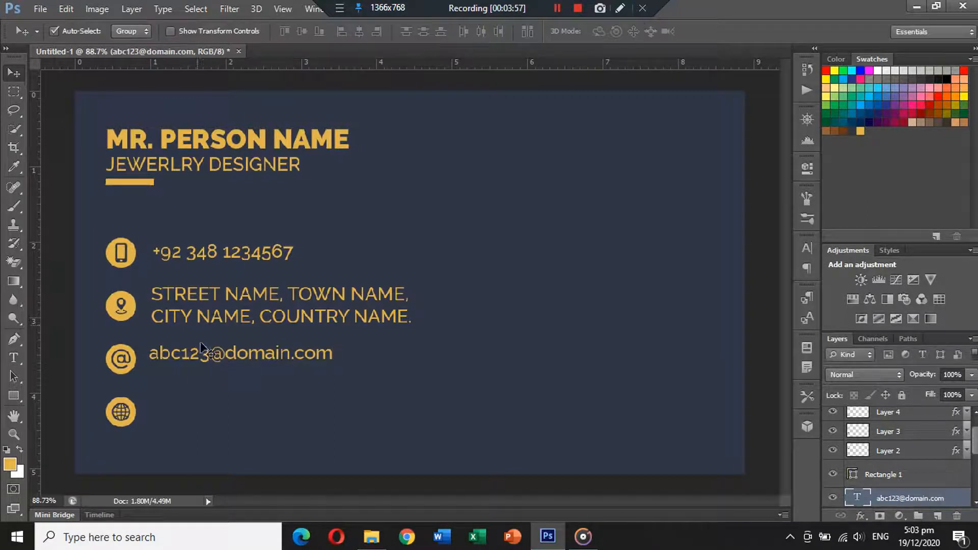
{"action": "left_click_drag", "start_coordinate": [202, 345], "coordinate": [203, 404]}
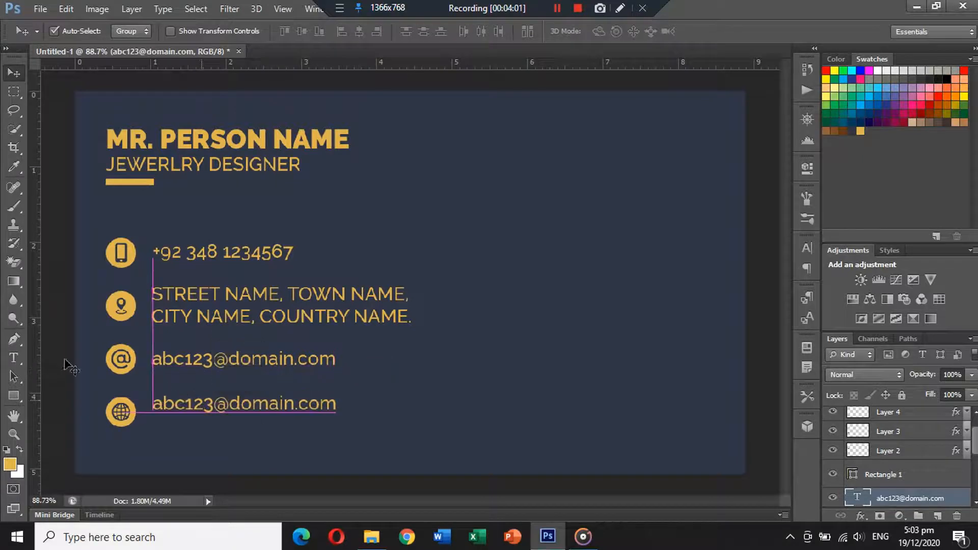
{"action": "left_click", "coordinate": [14, 358]}
{"action": "triple_click", "coordinate": [179, 401]}
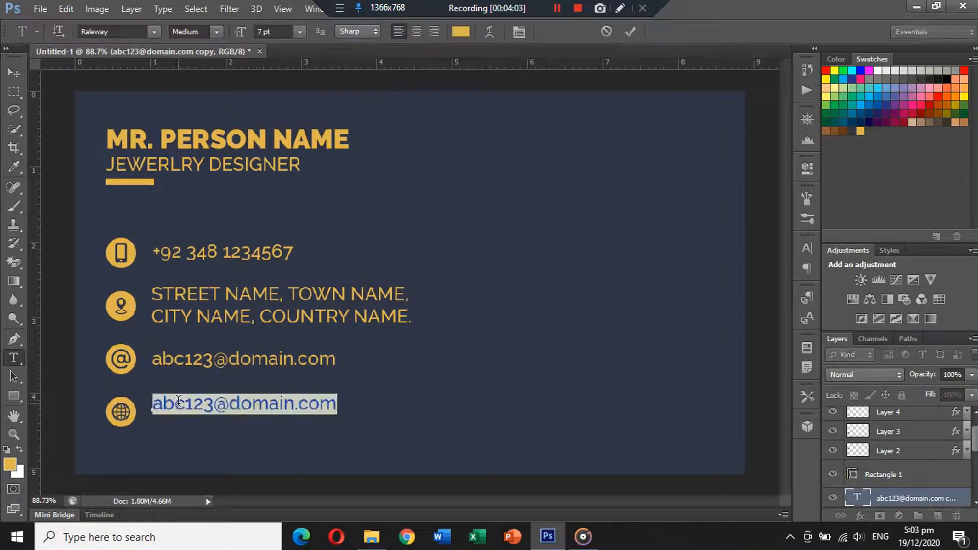
{"action": "type", "text": "www.we"}
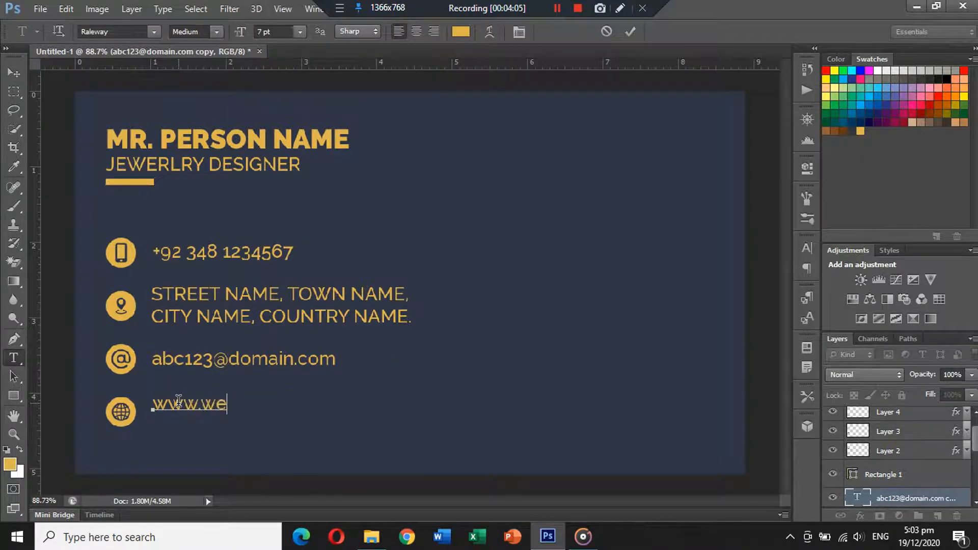
{"action": "type", "text": "bsitename.com"}
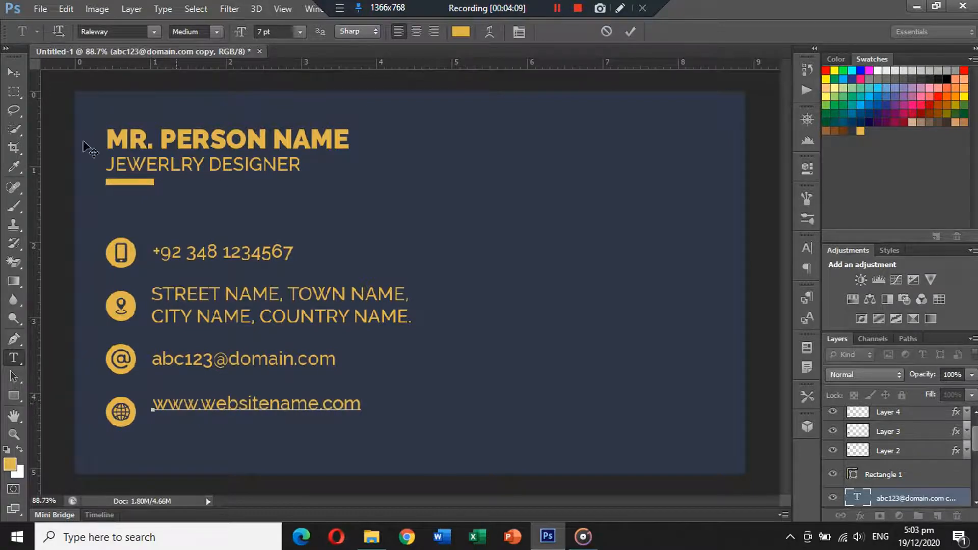
{"action": "left_click", "coordinate": [14, 72]}
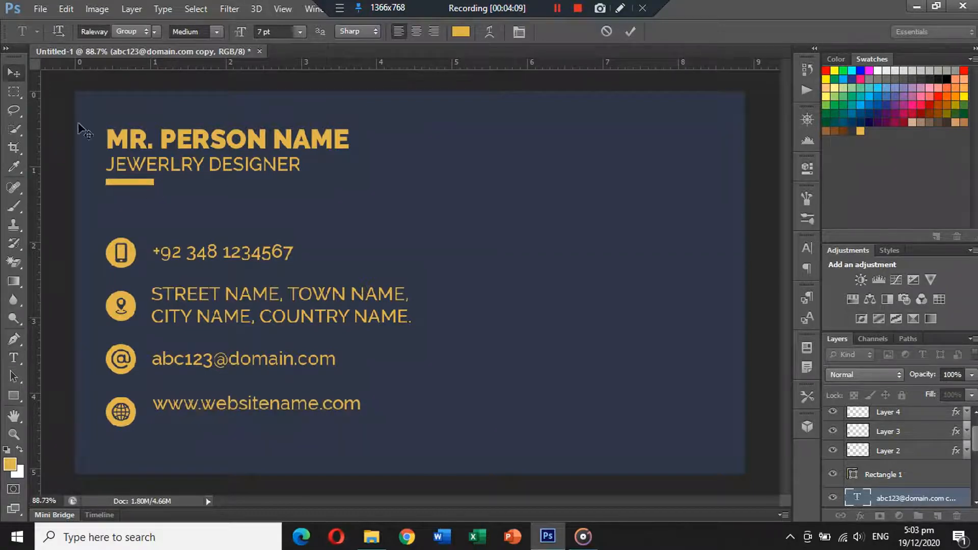
Nudge the website and address text layers to align with their icons
{"action": "left_click_drag", "start_coordinate": [197, 406], "coordinate": [197, 417]}
{"action": "left_click", "coordinate": [181, 363]}
{"action": "left_click_drag", "start_coordinate": [196, 298], "coordinate": [197, 297]}
{"action": "key", "text": "ctrl+minus"}
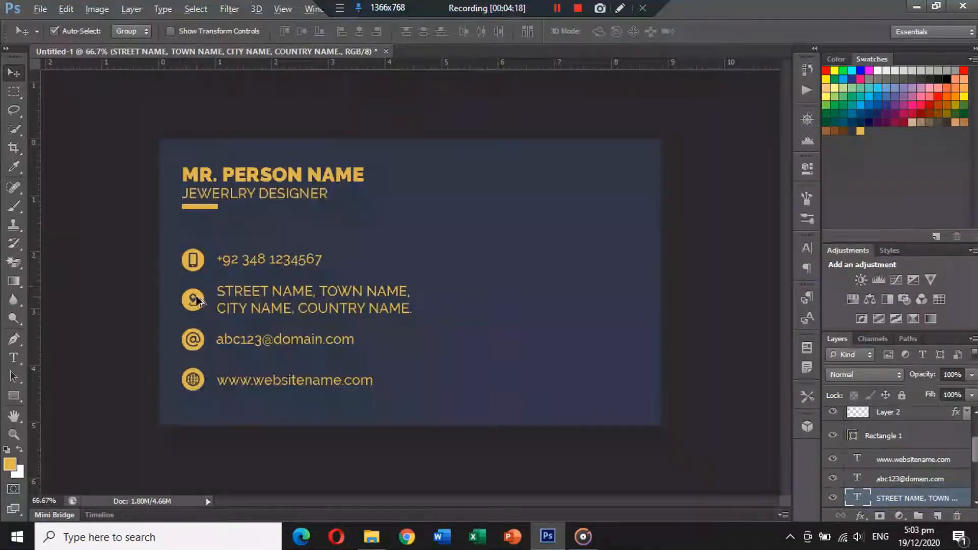
Duplicate the gold bar, shrink it, and place short copies beneath the phone, address and e-mail lines
{"action": "left_click_drag", "start_coordinate": [249, 273], "coordinate": [273, 266]}
{"action": "key", "text": "ctrl+t"}
{"action": "key", "text": "Return"}
{"action": "scroll", "coordinate": [244, 266], "scroll_direction": "up", "scroll_amount": 4}
{"action": "left_click_drag", "start_coordinate": [183, 273], "coordinate": [179, 368]}
{"action": "left_click_drag", "start_coordinate": [173, 437], "coordinate": [188, 417]}
{"action": "scroll", "coordinate": [173, 433], "scroll_direction": "down", "scroll_amount": 3}
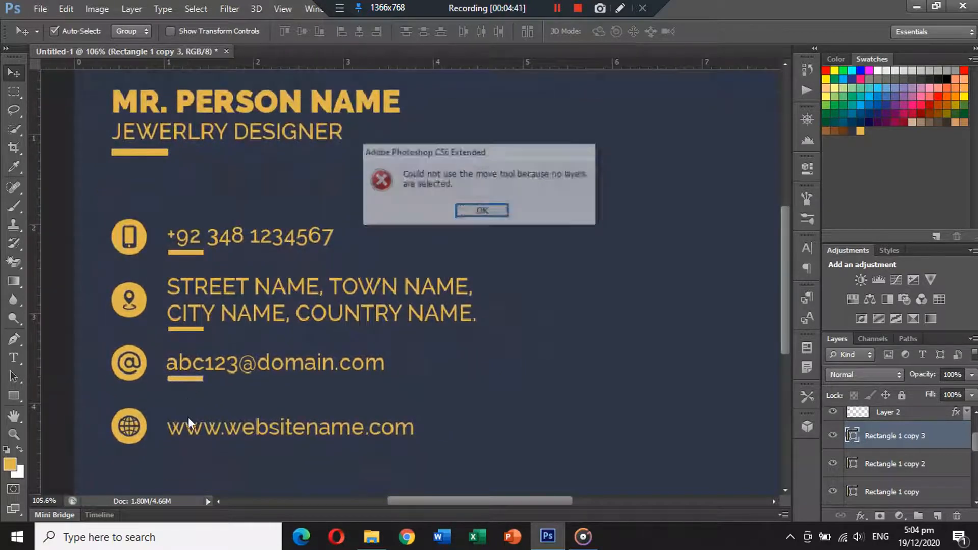
{"action": "left_click", "coordinate": [491, 214]}
Place another short gold bar copy beneath the website line
{"action": "left_click_drag", "start_coordinate": [191, 380], "coordinate": [194, 445]}
{"action": "scroll", "coordinate": [198, 445], "scroll_direction": "down", "scroll_amount": 1}
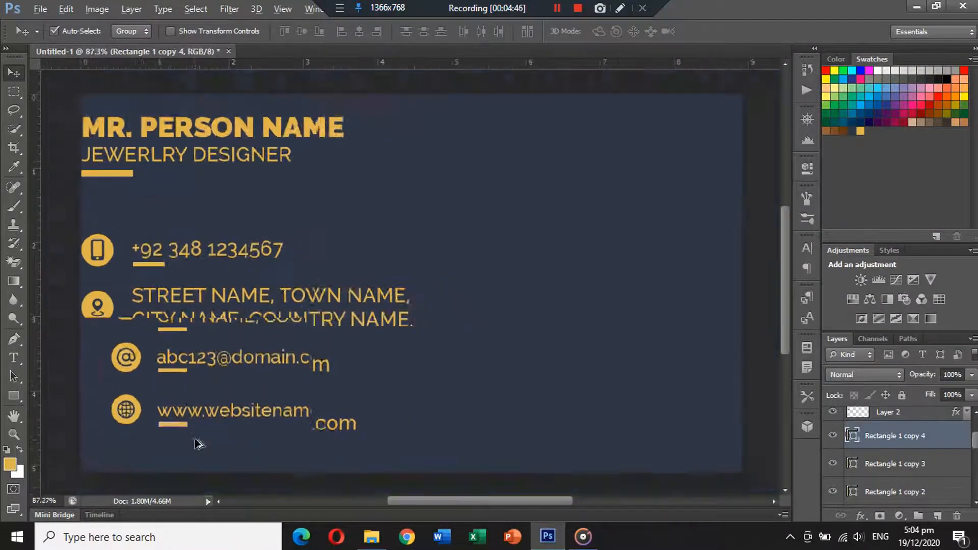
{"action": "scroll", "coordinate": [198, 444], "scroll_direction": "down", "scroll_amount": 1}
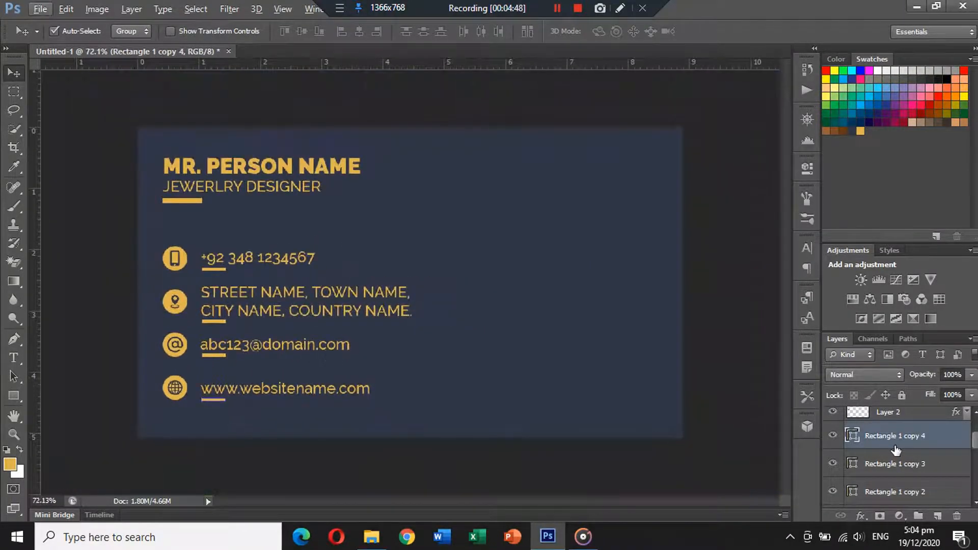
Group all front-side layers into a single layer group and rename it Front Side
{"action": "scroll", "coordinate": [895, 449], "scroll_direction": "up", "scroll_amount": 1}
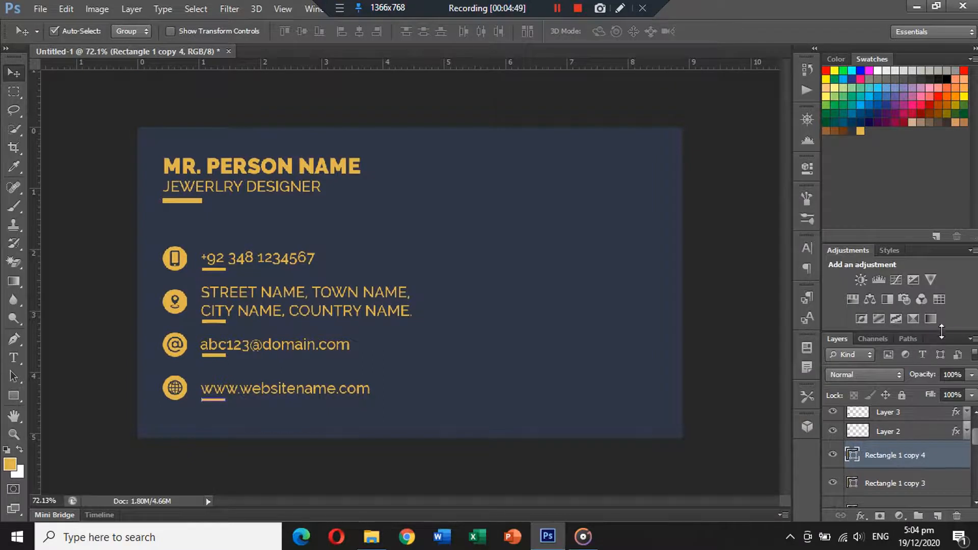
{"action": "left_click_drag", "start_coordinate": [942, 331], "coordinate": [932, 237]}
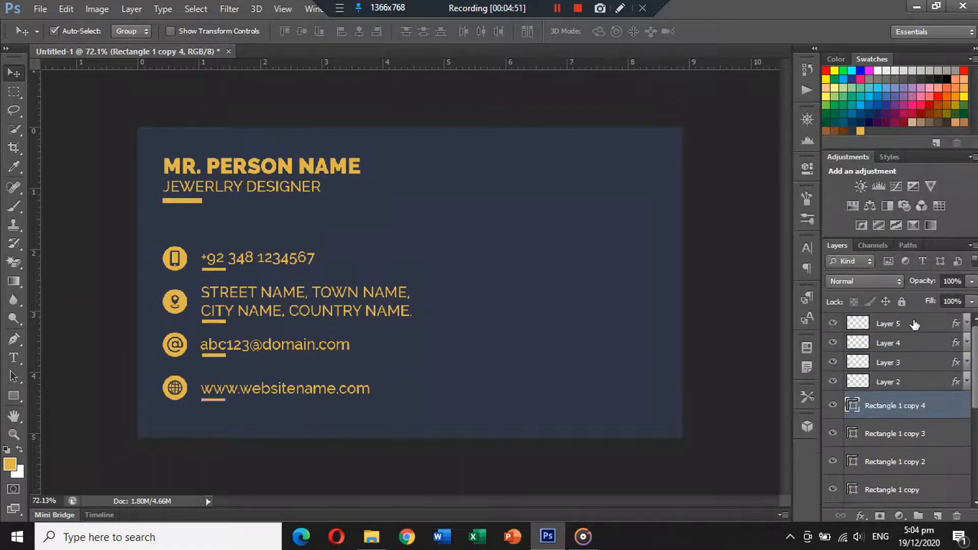
{"action": "left_click", "coordinate": [915, 324]}
{"action": "scroll", "coordinate": [910, 351], "scroll_direction": "down", "scroll_amount": 5}
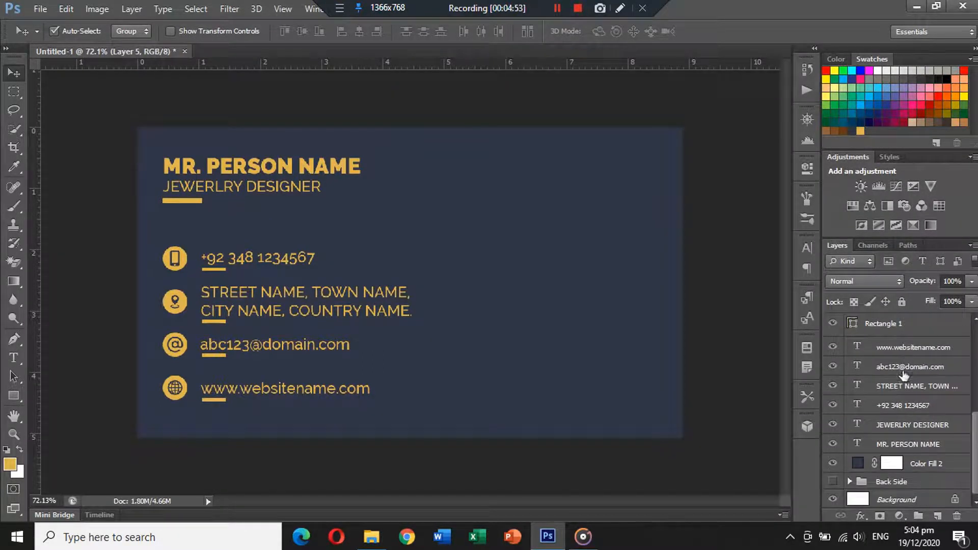
{"action": "left_click", "coordinate": [905, 463], "text": "shift"}
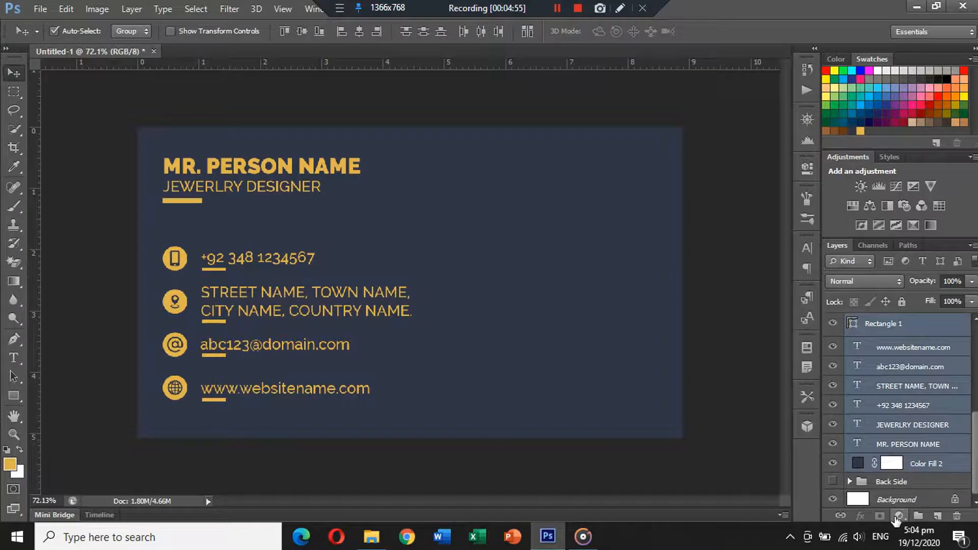
{"action": "key", "text": "ctrl+g"}
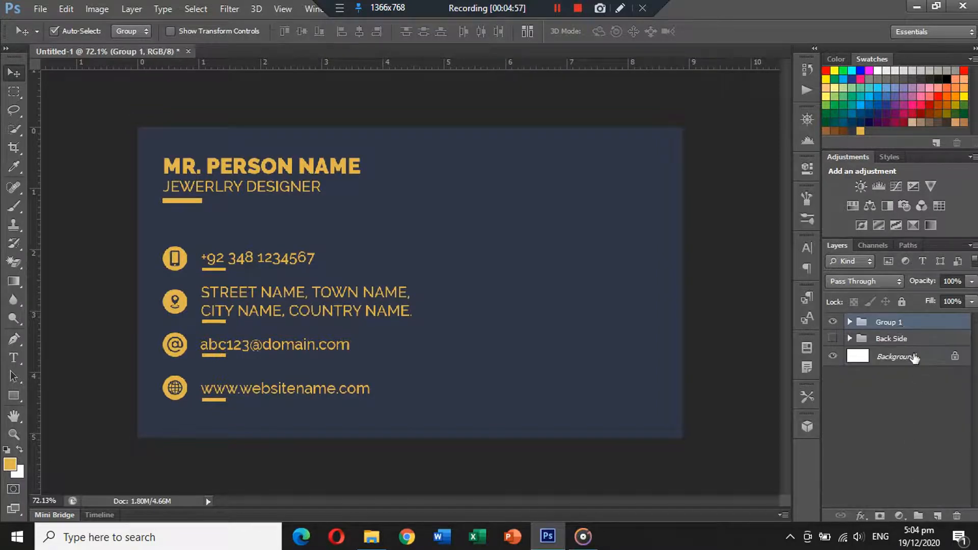
{"action": "double_click", "coordinate": [899, 323]}
{"action": "type", "text": "Front Side"}
Toggle visibility between the Front Side and Back Side groups to preview each side of the card
{"action": "left_click", "coordinate": [849, 323]}
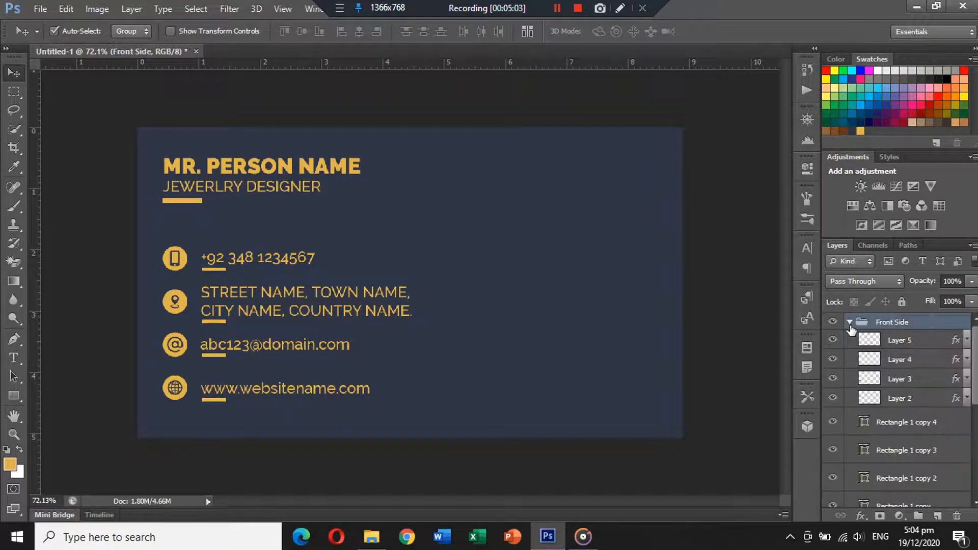
{"action": "left_click", "coordinate": [850, 322]}
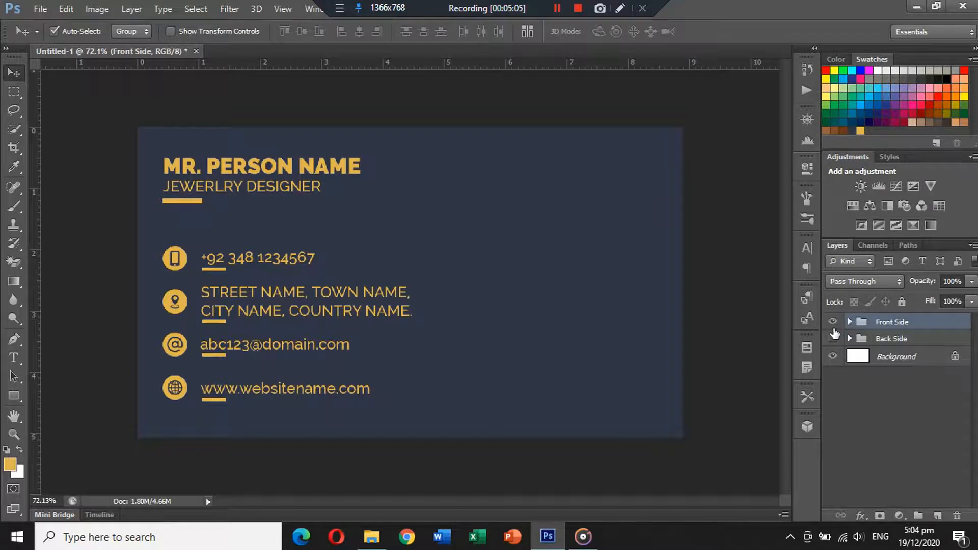
{"action": "left_click", "coordinate": [833, 322]}
{"action": "left_click", "coordinate": [833, 339]}
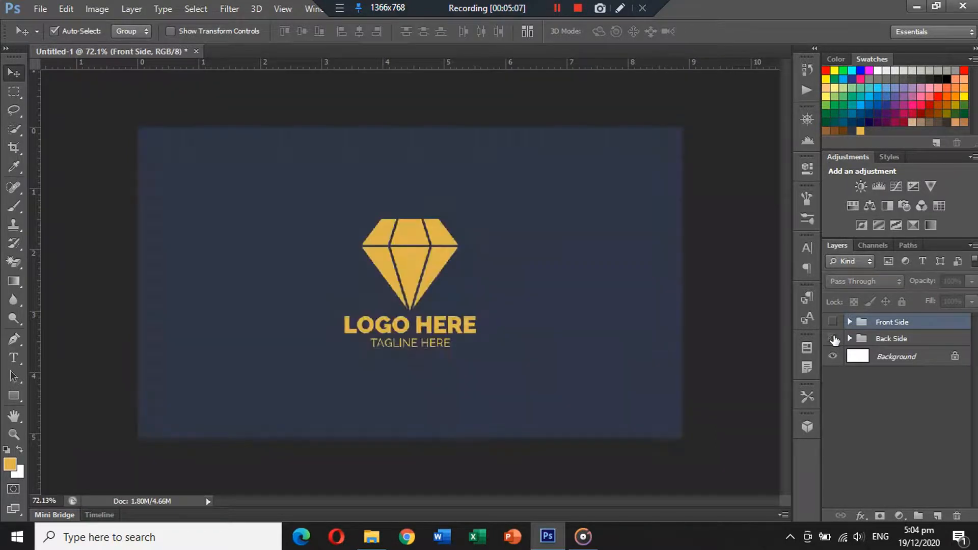
{"action": "left_click", "coordinate": [833, 339]}
{"action": "left_click", "coordinate": [833, 322]}
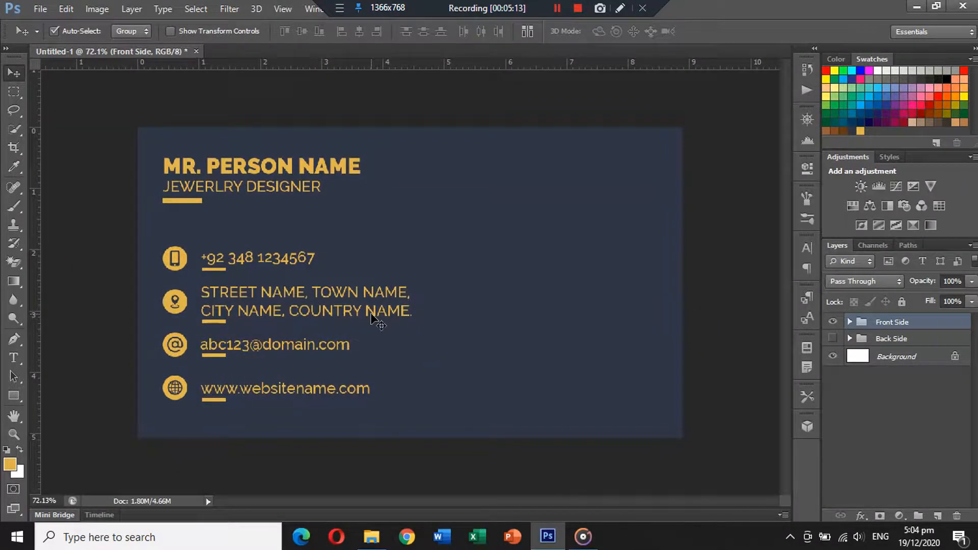
Nudge the whole front-side design slightly right and down on the card
{"action": "left_click", "coordinate": [849, 325]}
{"action": "left_click", "coordinate": [897, 341]}
{"action": "scroll", "coordinate": [896, 352], "scroll_direction": "down", "scroll_amount": 4}
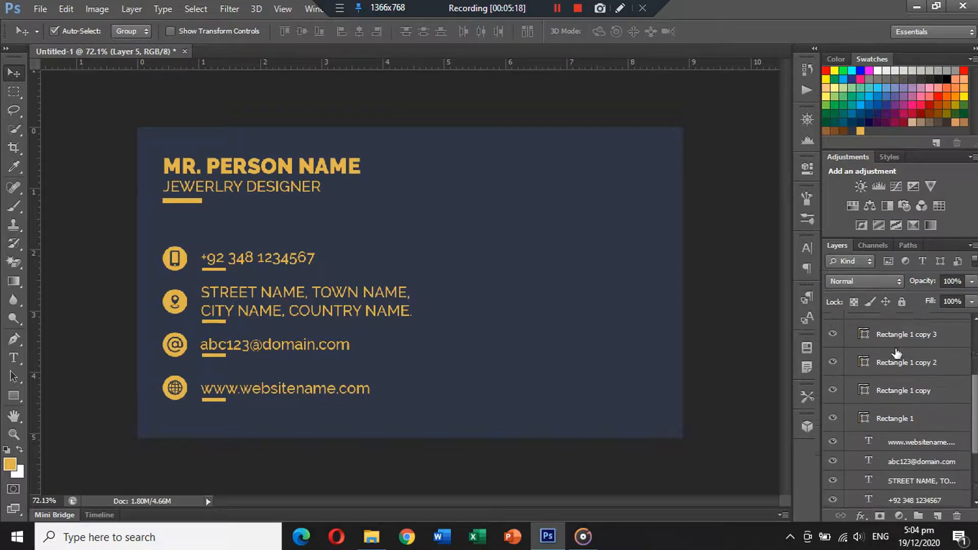
{"action": "scroll", "coordinate": [897, 353], "scroll_direction": "down", "scroll_amount": 1}
{"action": "scroll", "coordinate": [896, 354], "scroll_direction": "down", "scroll_amount": 2}
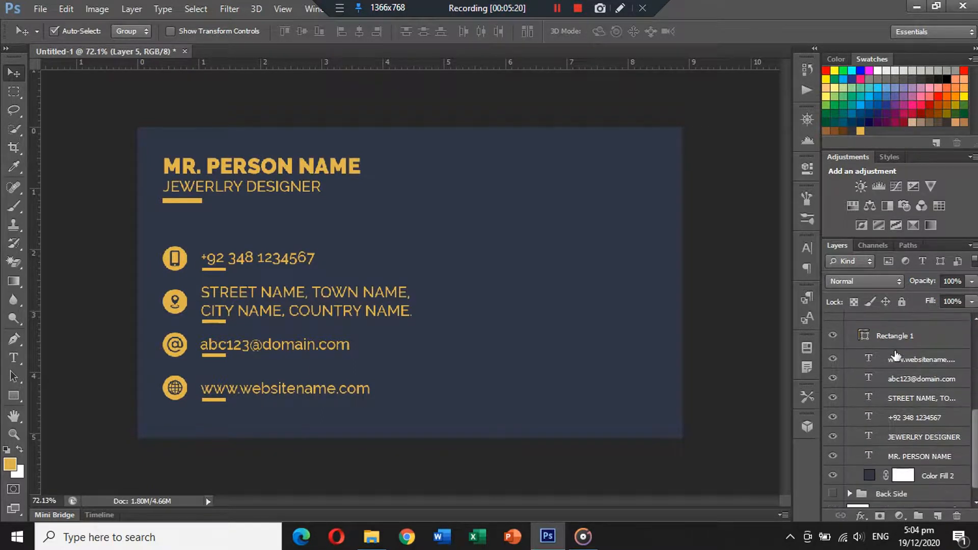
{"action": "left_click", "coordinate": [908, 421], "text": "shift"}
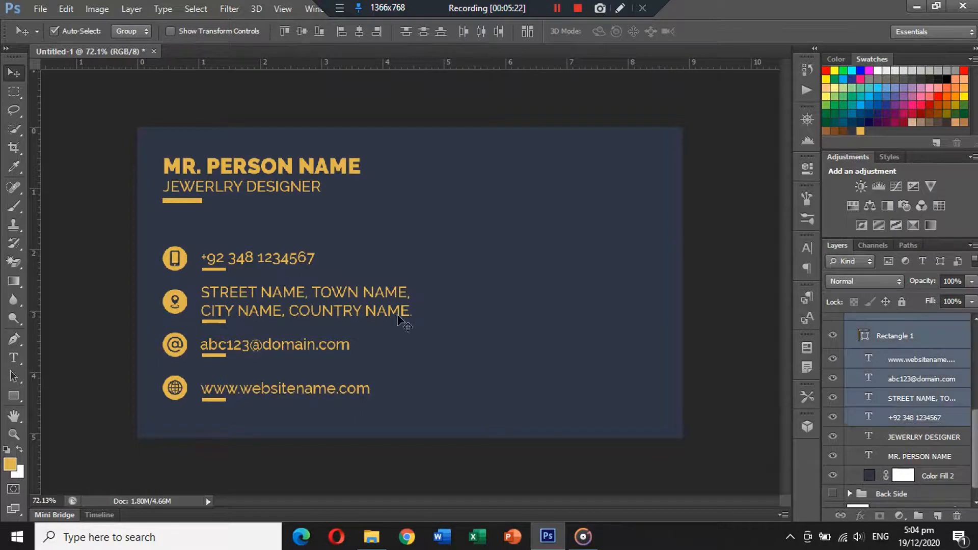
{"action": "left_click_drag", "start_coordinate": [184, 263], "coordinate": [188, 265]}
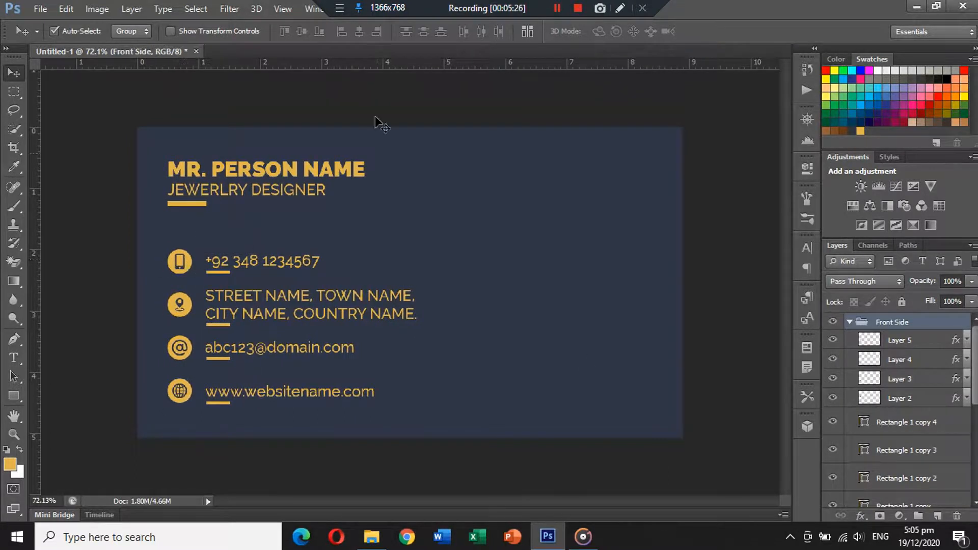
Try aligning the selected front-side layers by their horizontal centres, undoing each alignment attempt
{"action": "left_click", "coordinate": [920, 347]}
{"action": "scroll", "coordinate": [922, 357], "scroll_direction": "down", "scroll_amount": 4}
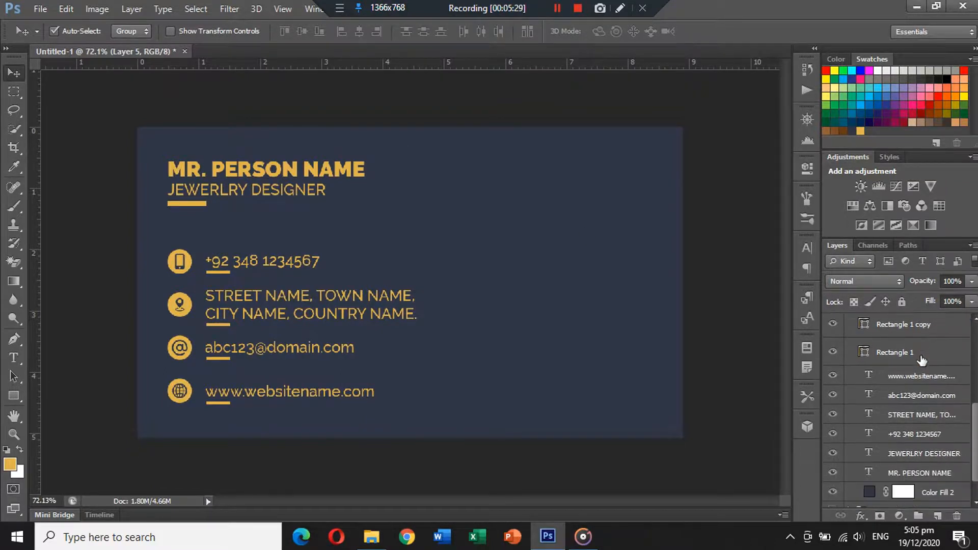
{"action": "scroll", "coordinate": [922, 361], "scroll_direction": "down", "scroll_amount": 2}
{"action": "left_click", "coordinate": [920, 461], "text": "shift"}
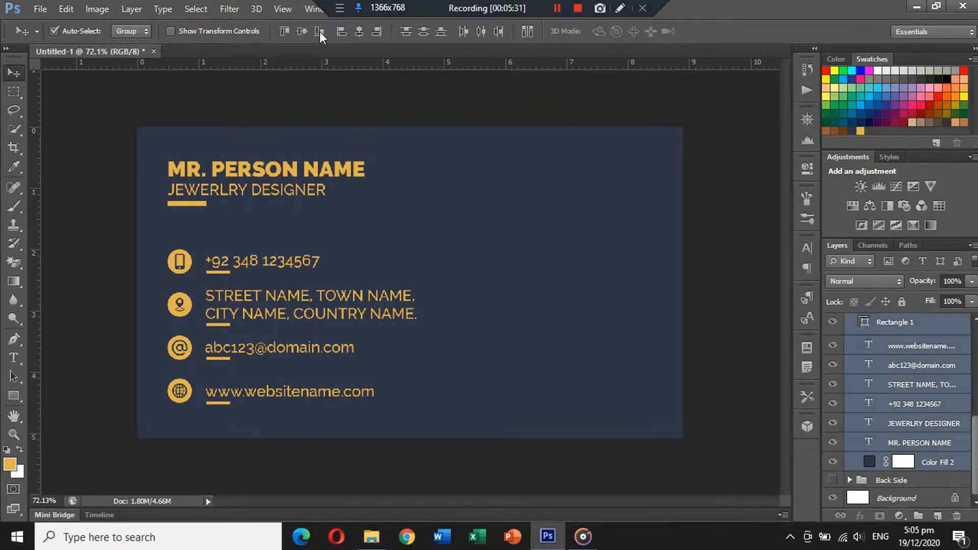
{"action": "left_click", "coordinate": [358, 31]}
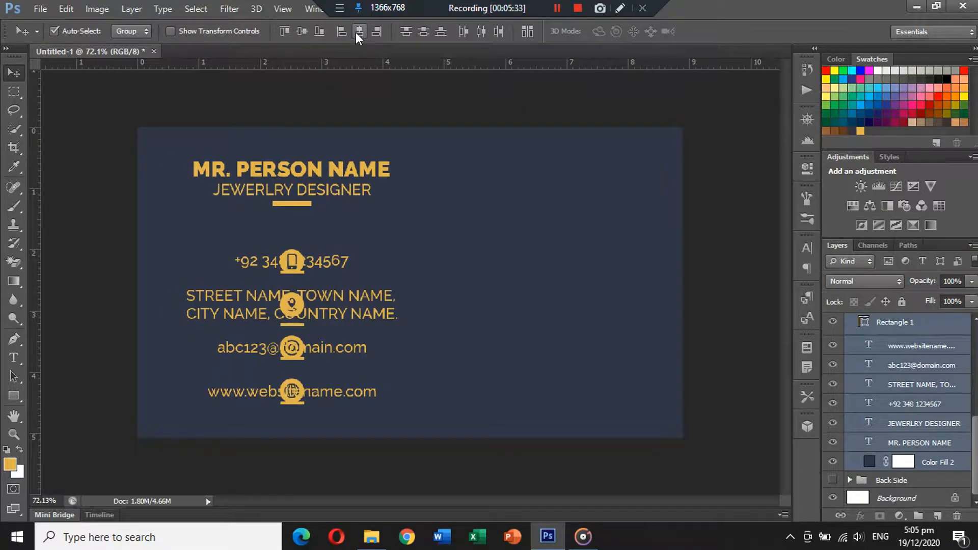
{"action": "key", "text": "ctrl+z"}
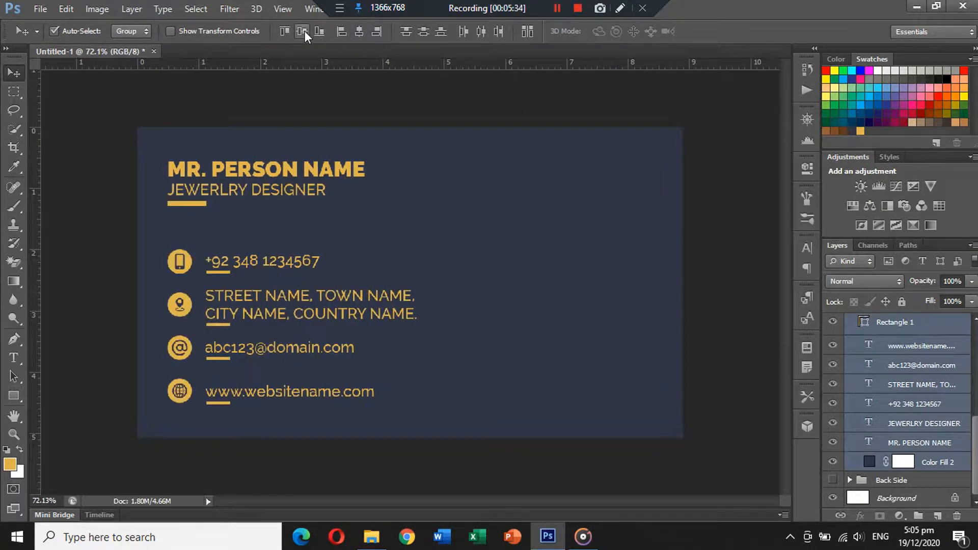
{"action": "left_click", "coordinate": [424, 31]}
{"action": "key", "text": "ctrl+z"}
Collapse the Front Side group in the layers list and deselect all layers
{"action": "scroll", "coordinate": [861, 354], "scroll_direction": "up", "scroll_amount": 3}
{"action": "scroll", "coordinate": [861, 354], "scroll_direction": "up", "scroll_amount": 2}
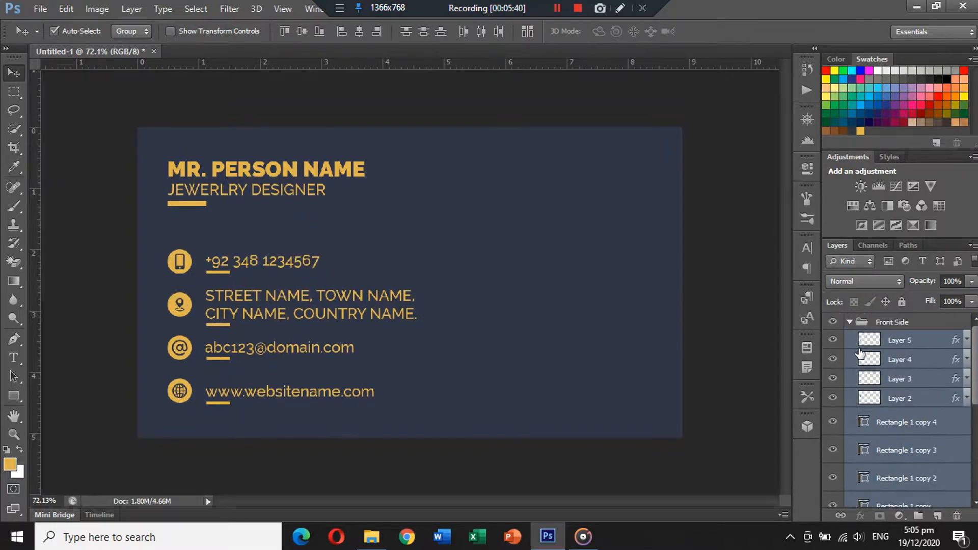
{"action": "left_click", "coordinate": [848, 323]}
{"action": "left_click", "coordinate": [692, 304]}
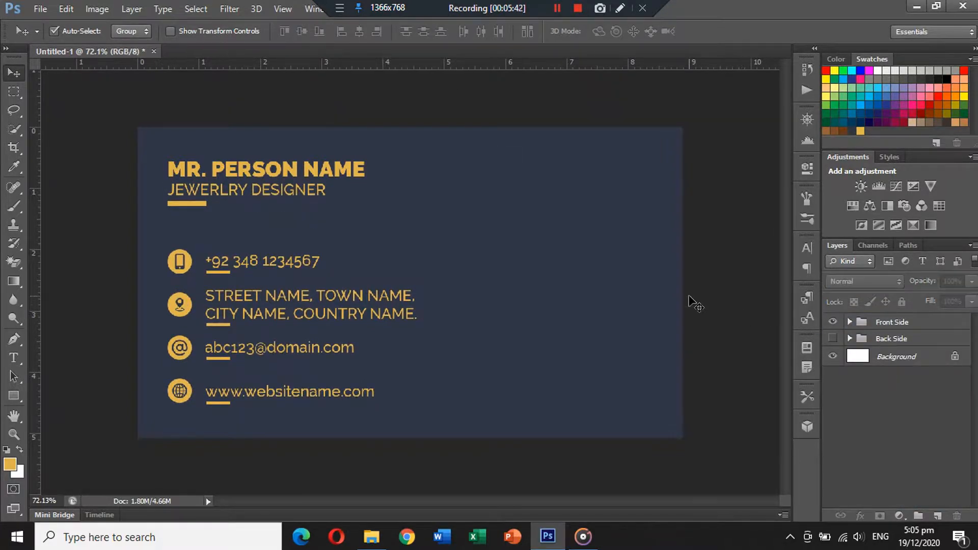